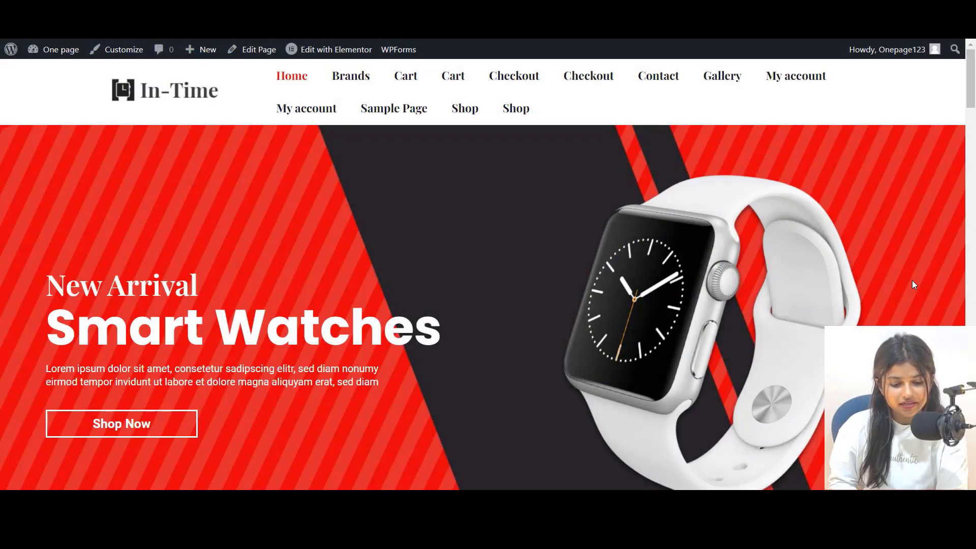
Step: Scroll down and back through Kinsta's managed WordPress hosting homepage
{"action": "scroll", "coordinate": [912, 285], "scroll_direction": "down", "scroll_amount": 7}
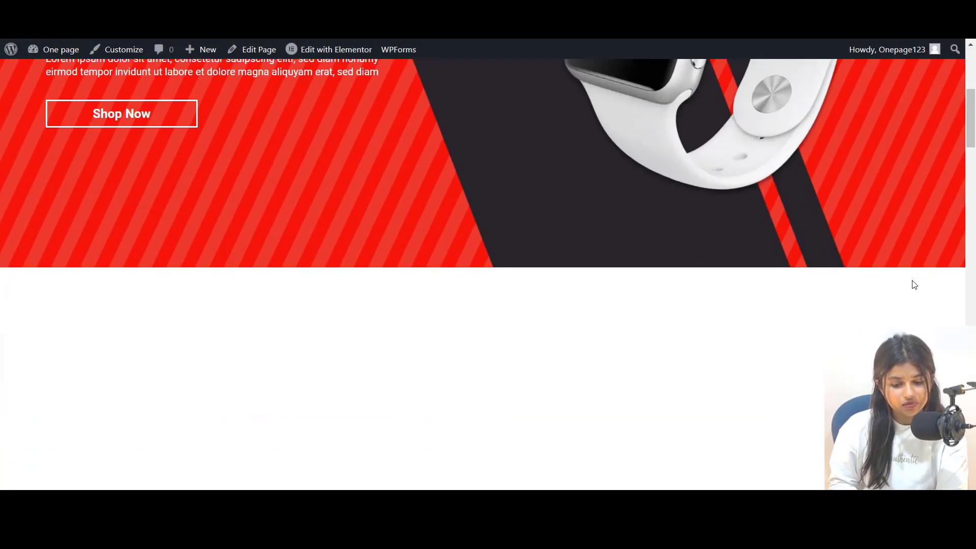
{"action": "scroll", "coordinate": [912, 284], "scroll_direction": "down", "scroll_amount": 5}
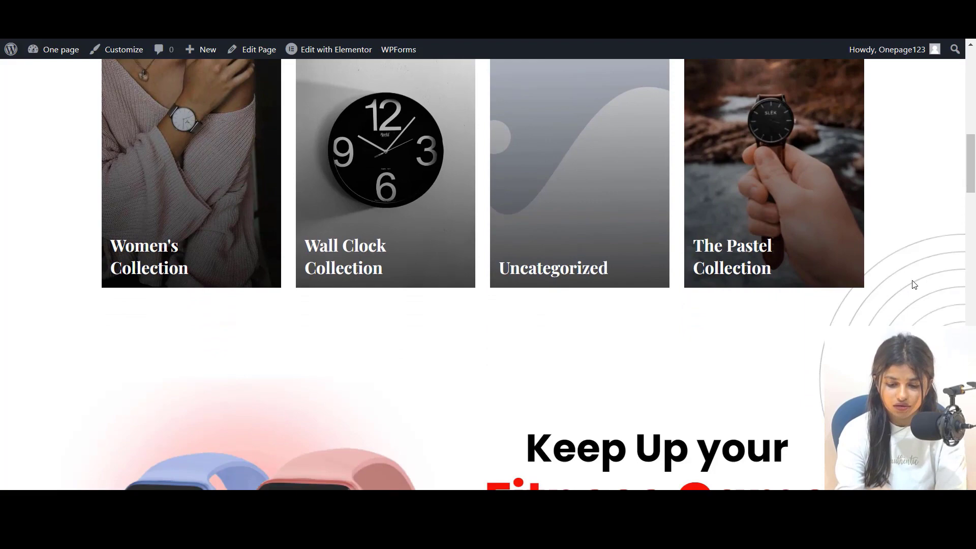
{"action": "scroll", "coordinate": [913, 285], "scroll_direction": "down", "scroll_amount": 6}
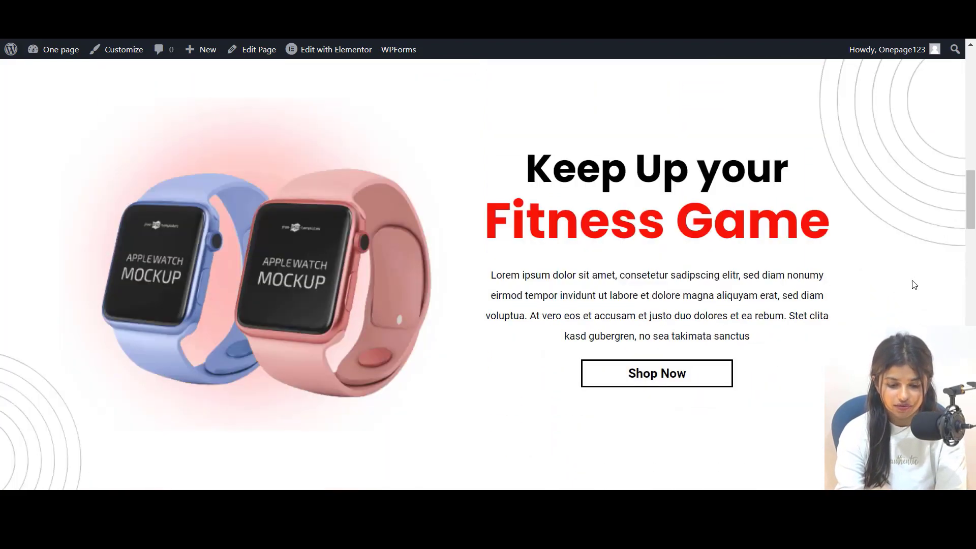
{"action": "scroll", "coordinate": [913, 284], "scroll_direction": "down", "scroll_amount": 13}
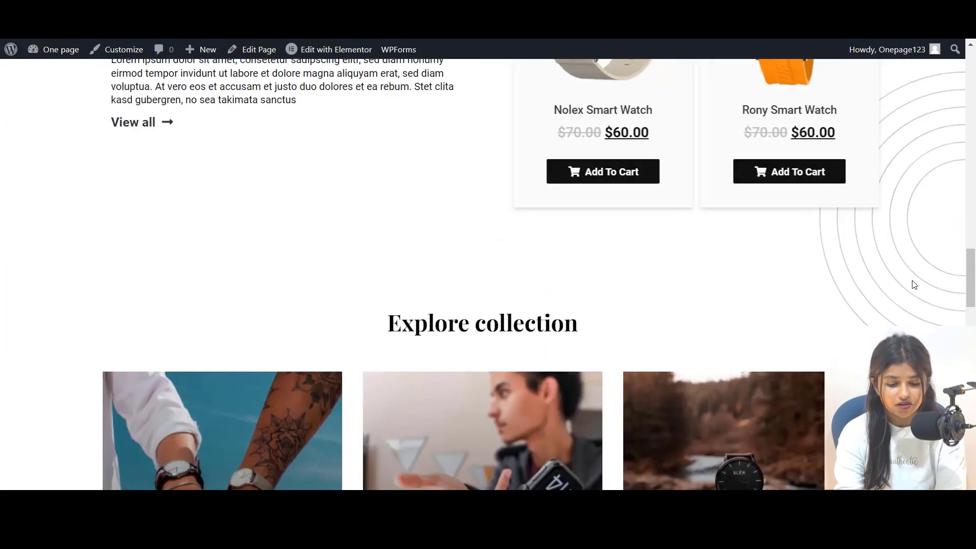
{"action": "scroll", "coordinate": [914, 285], "scroll_direction": "down", "scroll_amount": 15}
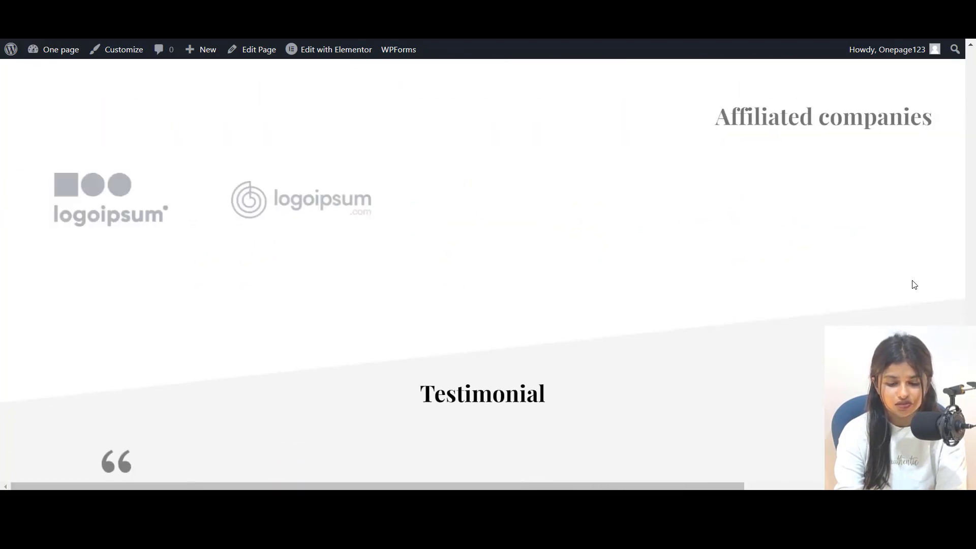
{"action": "scroll", "coordinate": [913, 285], "scroll_direction": "down", "scroll_amount": 8}
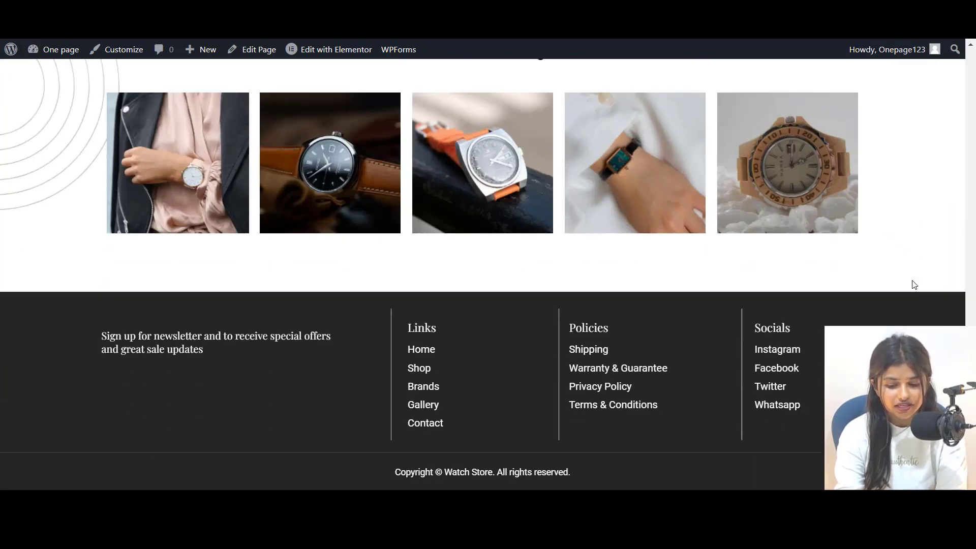
{"action": "scroll", "coordinate": [913, 284], "scroll_direction": "up", "scroll_amount": 15}
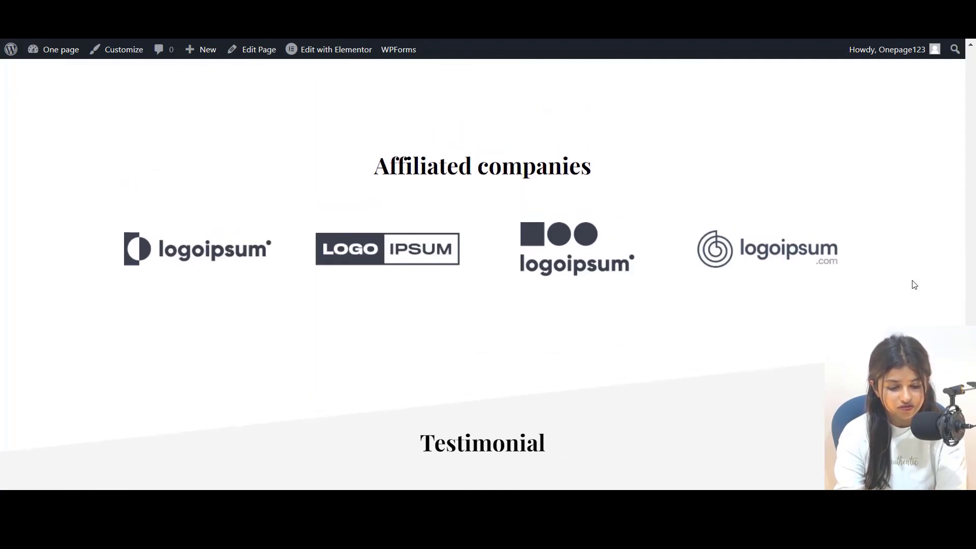
{"action": "scroll", "coordinate": [913, 285], "scroll_direction": "up", "scroll_amount": 12}
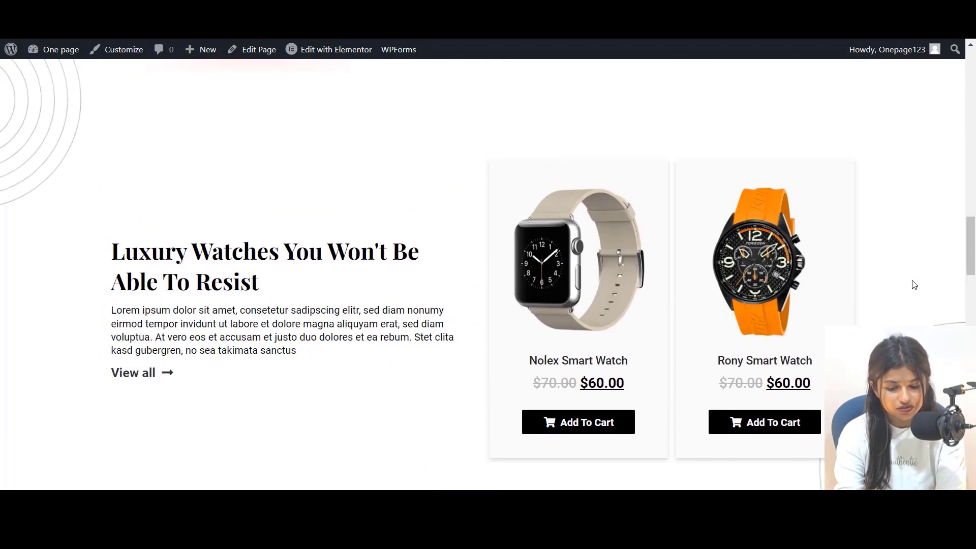
{"action": "scroll", "coordinate": [913, 285], "scroll_direction": "up", "scroll_amount": 12}
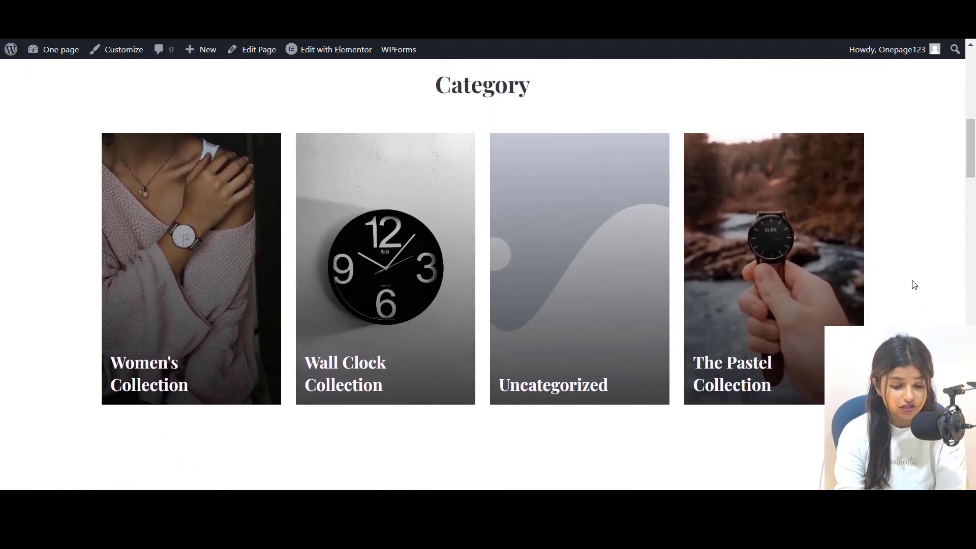
{"action": "scroll", "coordinate": [913, 285], "scroll_direction": "up", "scroll_amount": 6}
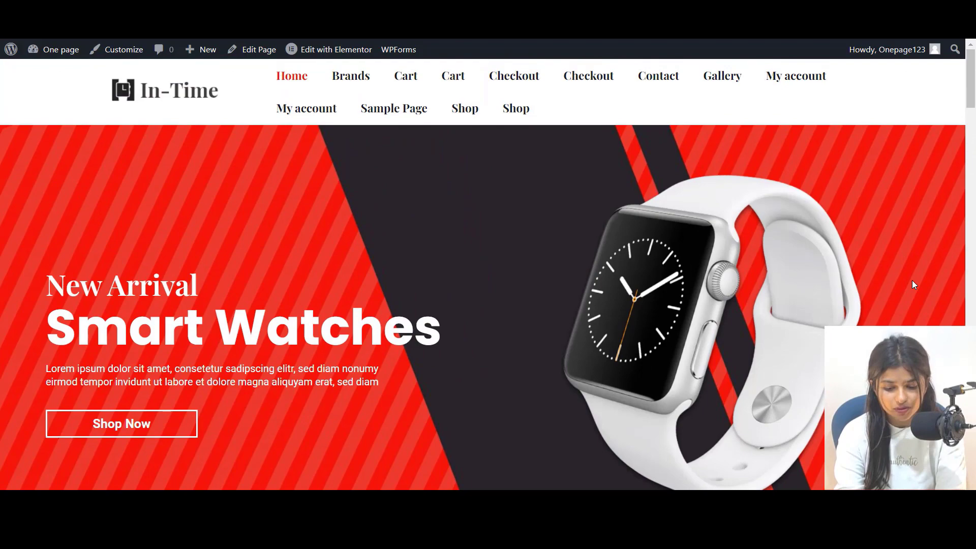
{"action": "scroll", "coordinate": [913, 285], "scroll_direction": "down", "scroll_amount": 6}
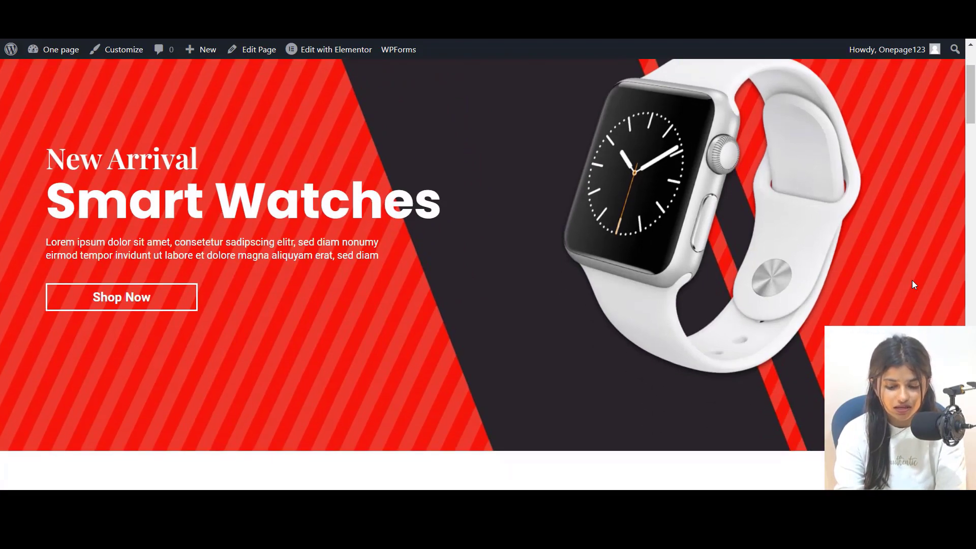
{"action": "scroll", "coordinate": [914, 284], "scroll_direction": "down", "scroll_amount": 8}
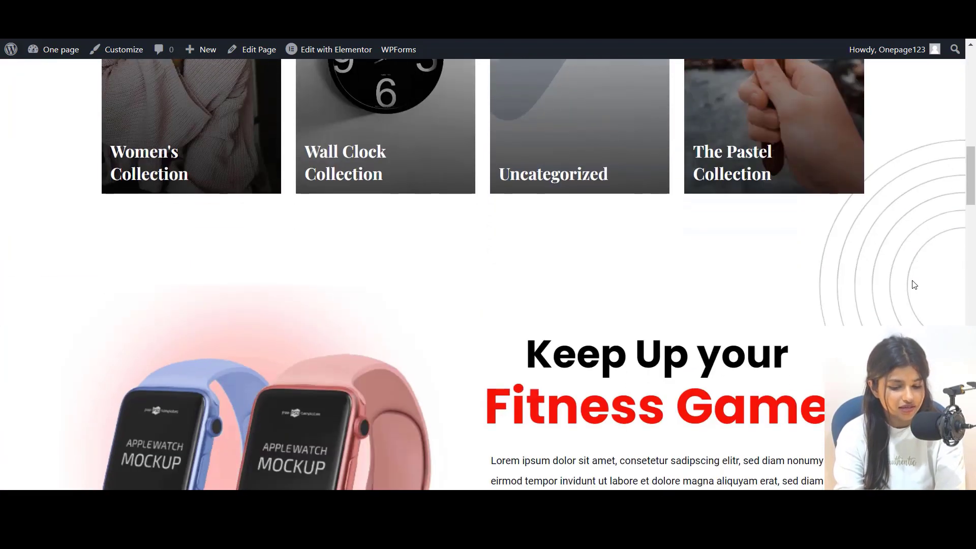
{"action": "scroll", "coordinate": [913, 284], "scroll_direction": "down", "scroll_amount": 8}
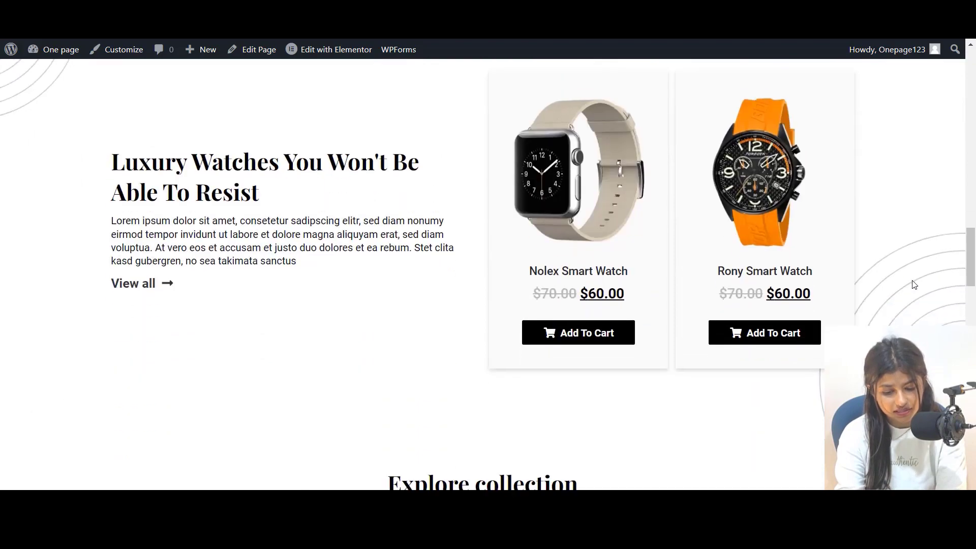
{"action": "scroll", "coordinate": [914, 284], "scroll_direction": "down", "scroll_amount": 8}
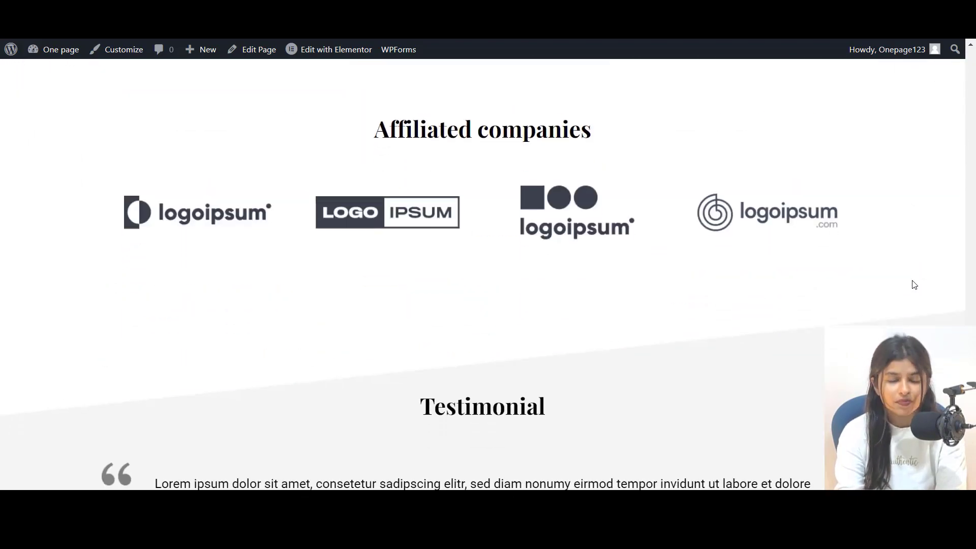
{"action": "scroll", "coordinate": [913, 285], "scroll_direction": "down", "scroll_amount": 4}
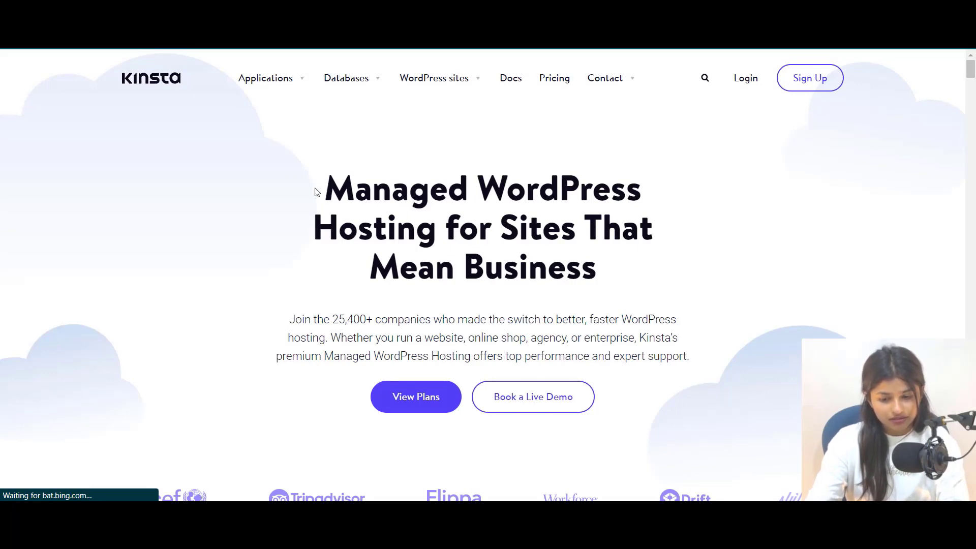
{"action": "left_click_drag", "start_coordinate": [315, 192], "coordinate": [602, 268]}
{"action": "scroll", "coordinate": [502, 247], "scroll_direction": "down", "scroll_amount": 1}
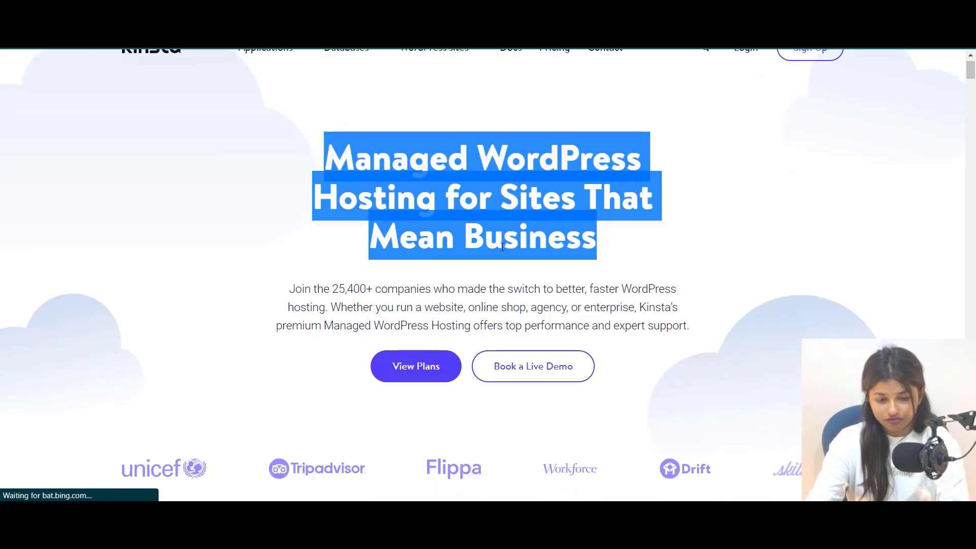
{"action": "scroll", "coordinate": [502, 247], "scroll_direction": "down", "scroll_amount": 8}
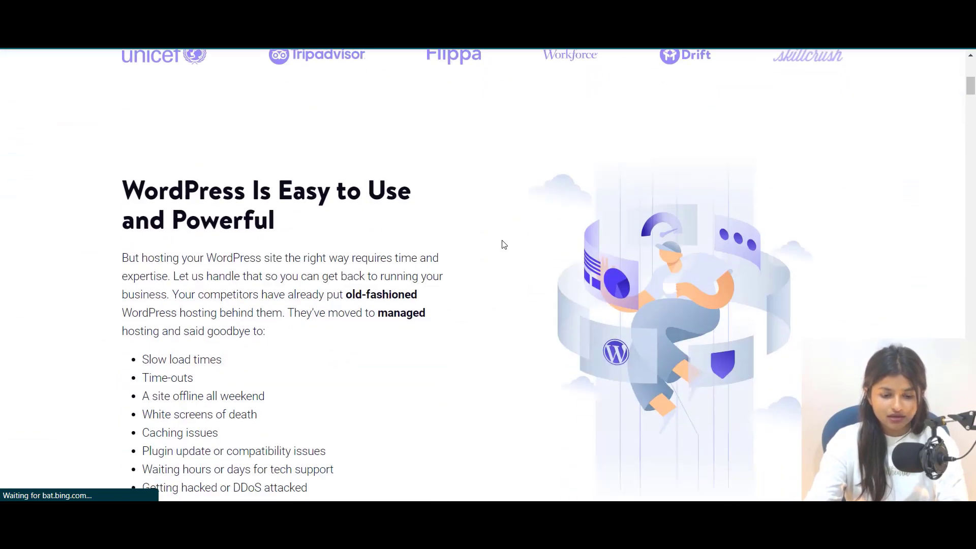
{"action": "scroll", "coordinate": [503, 245], "scroll_direction": "down", "scroll_amount": 3}
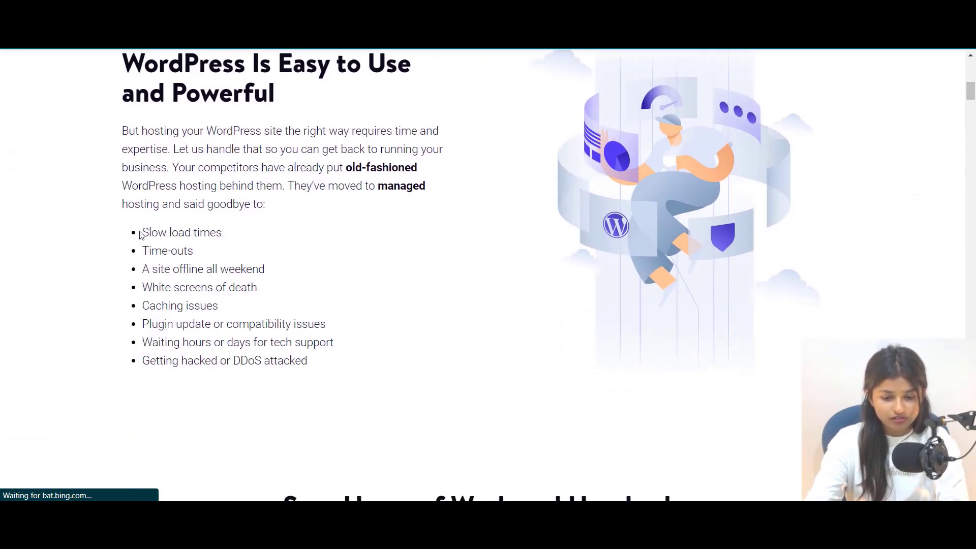
{"action": "left_click_drag", "start_coordinate": [140, 234], "coordinate": [388, 360]}
{"action": "left_click", "coordinate": [446, 325]}
{"action": "scroll", "coordinate": [468, 312], "scroll_direction": "down", "scroll_amount": 2}
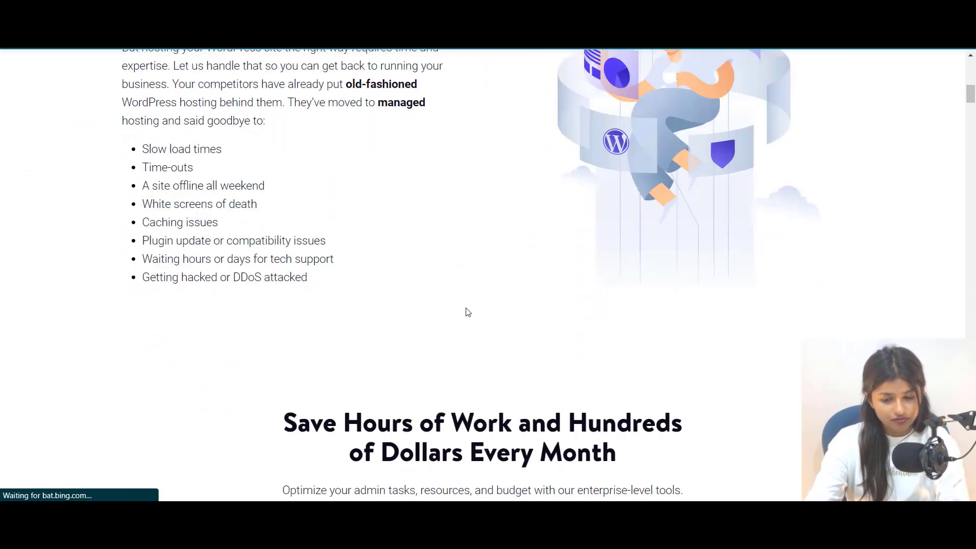
{"action": "scroll", "coordinate": [468, 312], "scroll_direction": "down", "scroll_amount": 5}
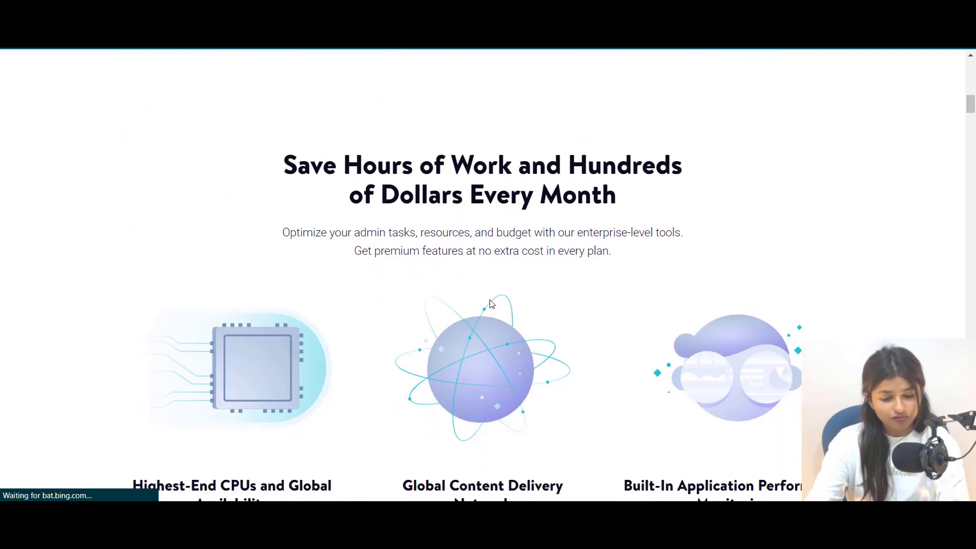
{"action": "scroll", "coordinate": [490, 304], "scroll_direction": "down", "scroll_amount": 4}
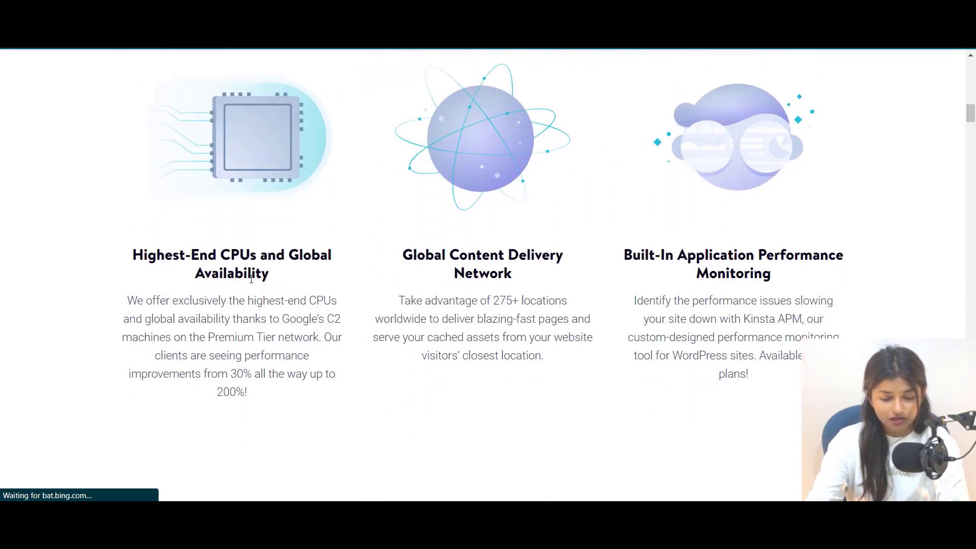
{"action": "scroll", "coordinate": [754, 276], "scroll_direction": "down", "scroll_amount": 8}
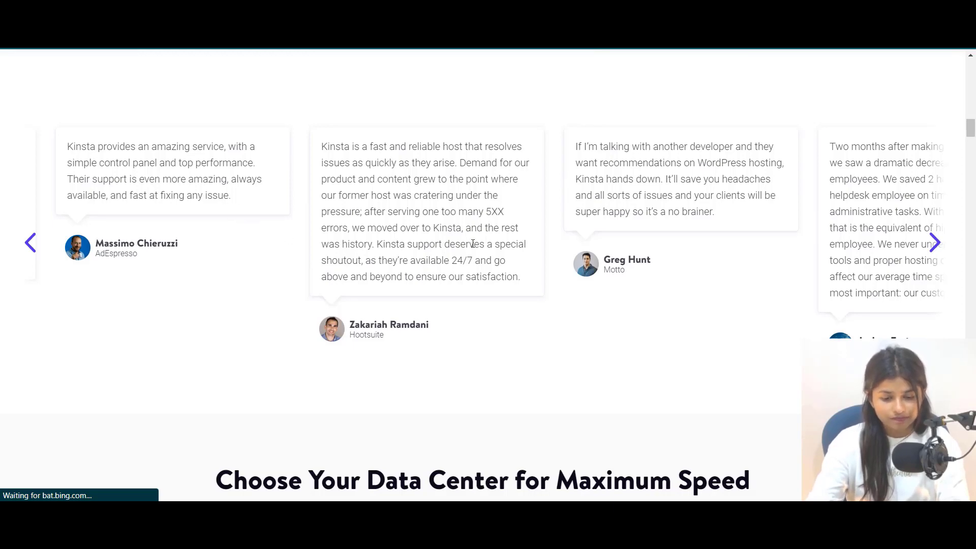
{"action": "scroll", "coordinate": [474, 244], "scroll_direction": "down", "scroll_amount": 6}
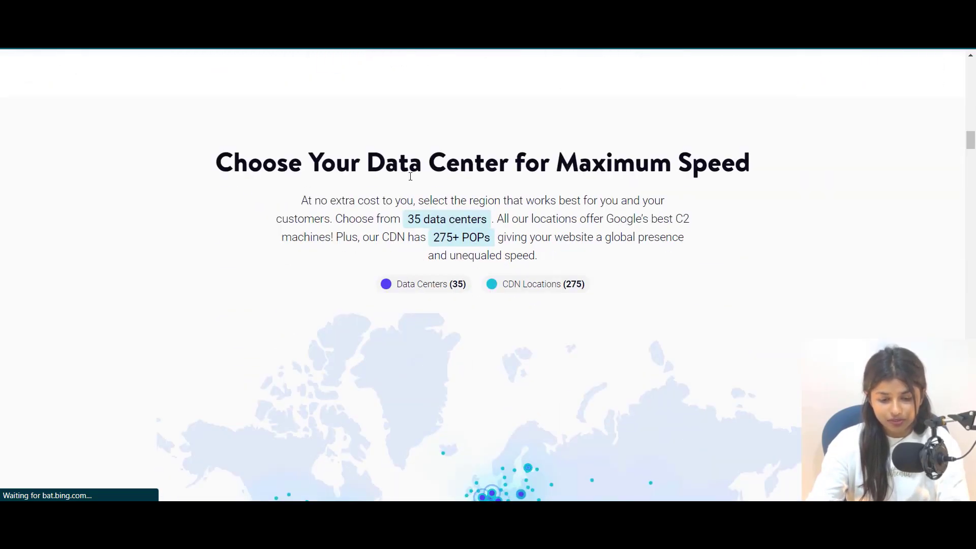
{"action": "scroll", "coordinate": [682, 205], "scroll_direction": "down", "scroll_amount": 8}
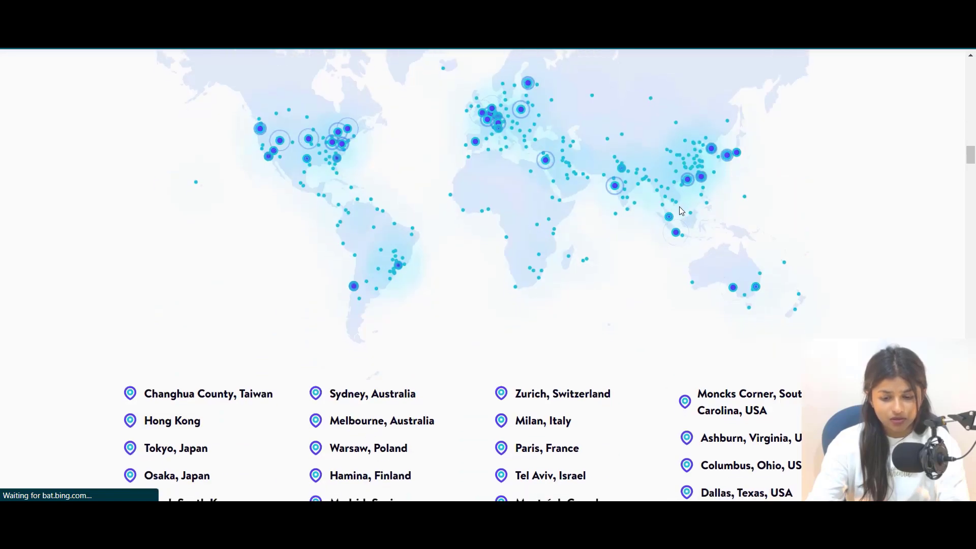
{"action": "scroll", "coordinate": [682, 211], "scroll_direction": "down", "scroll_amount": 5}
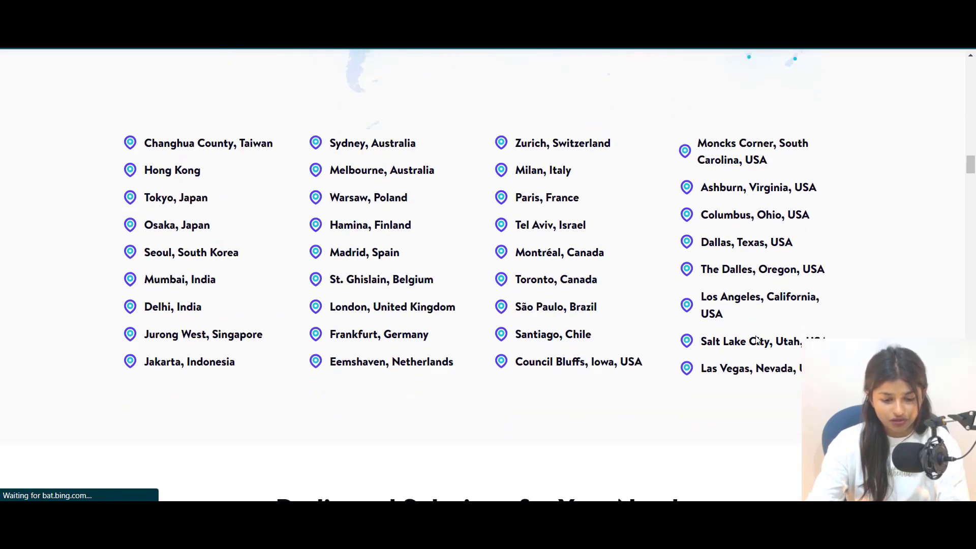
{"action": "scroll", "coordinate": [387, 308], "scroll_direction": "down", "scroll_amount": 7}
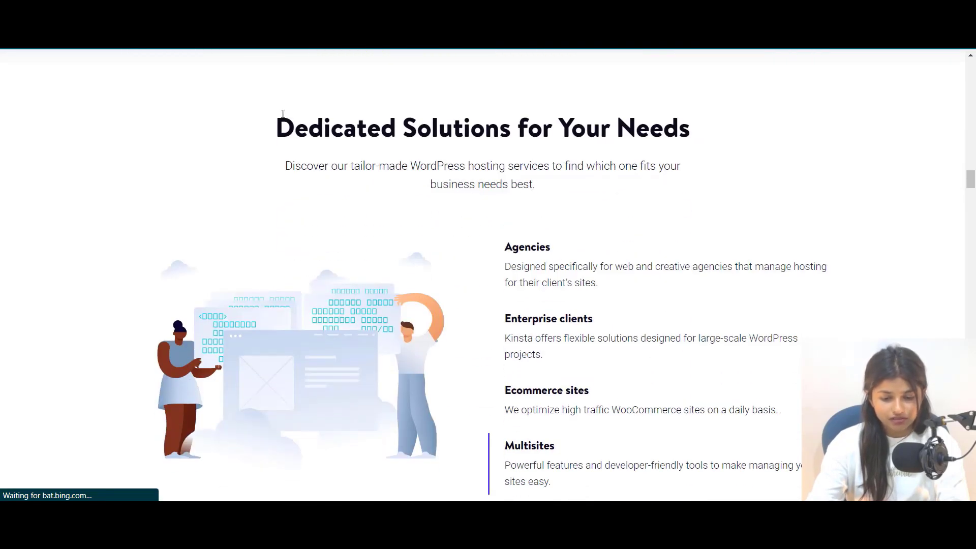
{"action": "scroll", "coordinate": [290, 95], "scroll_direction": "down", "scroll_amount": 1}
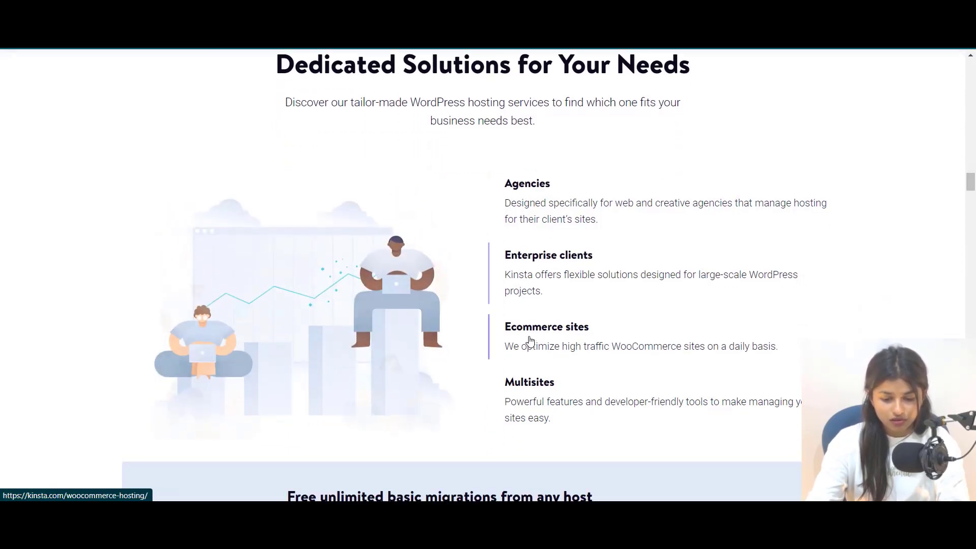
{"action": "scroll", "coordinate": [529, 340], "scroll_direction": "down", "scroll_amount": 10}
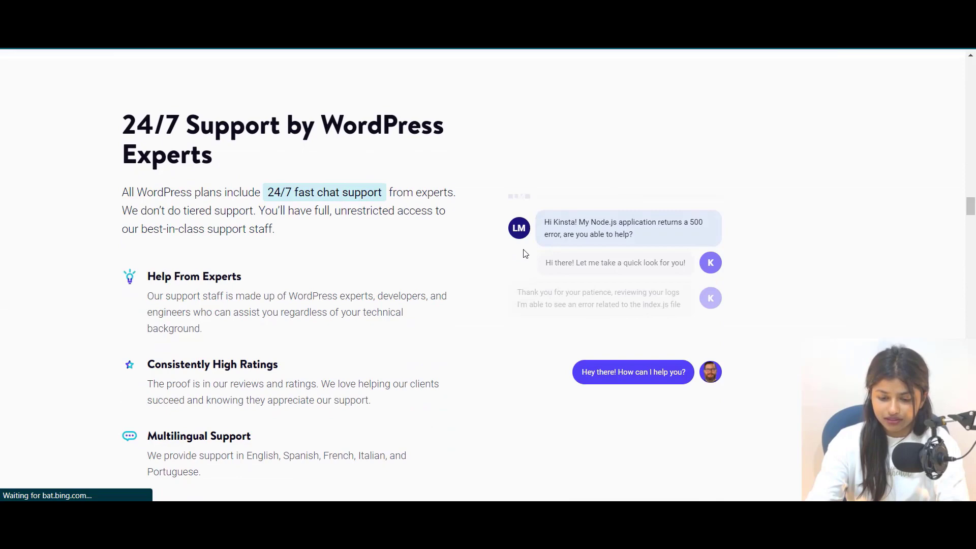
{"action": "scroll", "coordinate": [497, 232], "scroll_direction": "down", "scroll_amount": 2}
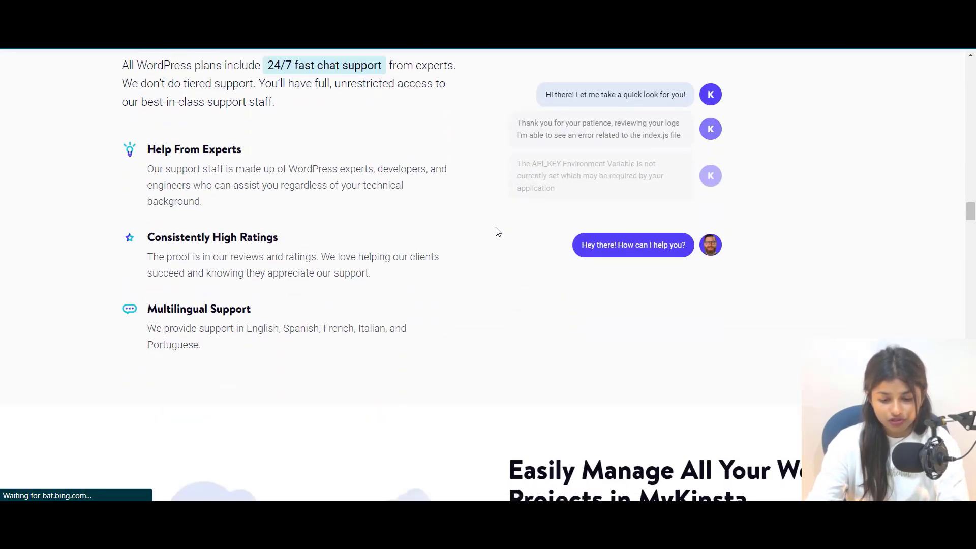
{"action": "scroll", "coordinate": [497, 231], "scroll_direction": "down", "scroll_amount": 6}
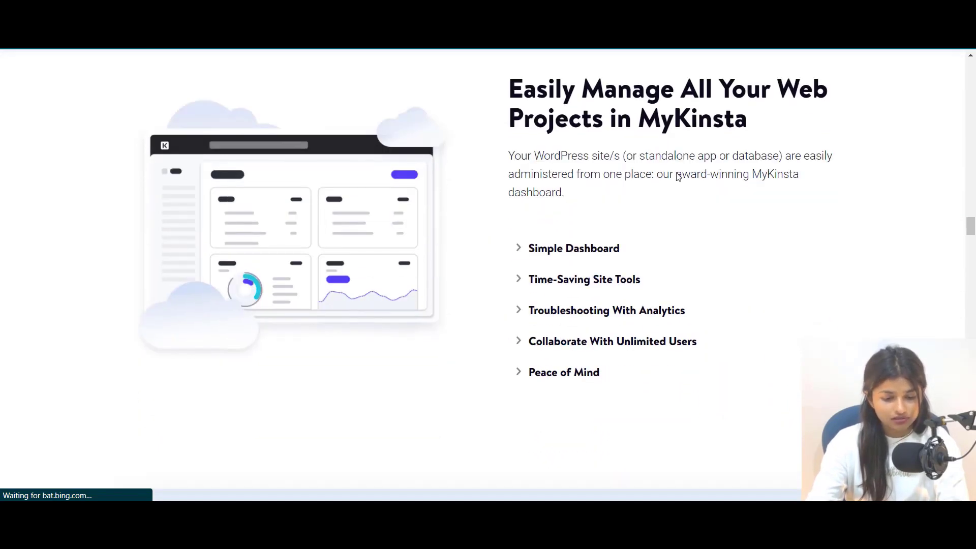
{"action": "scroll", "coordinate": [646, 217], "scroll_direction": "down", "scroll_amount": 7}
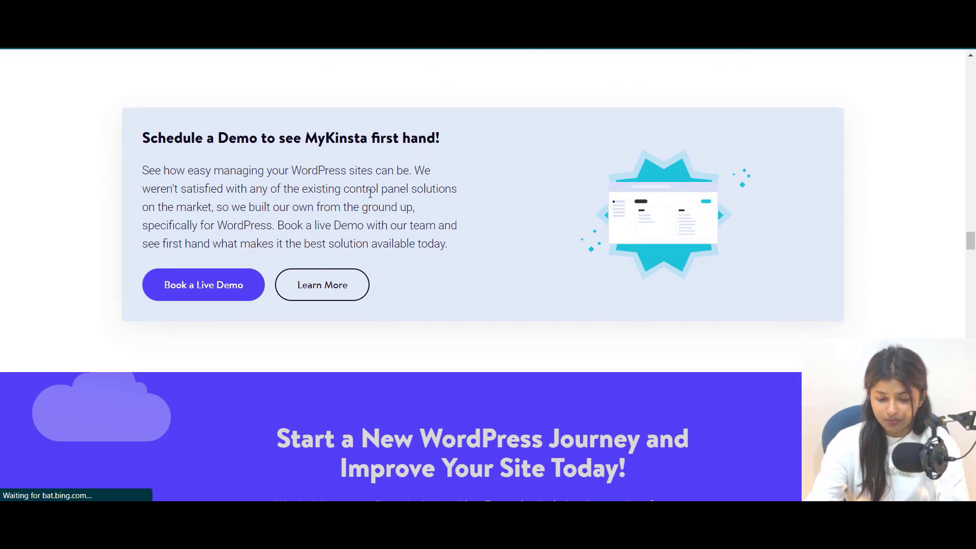
{"action": "scroll", "coordinate": [590, 198], "scroll_direction": "down", "scroll_amount": 6}
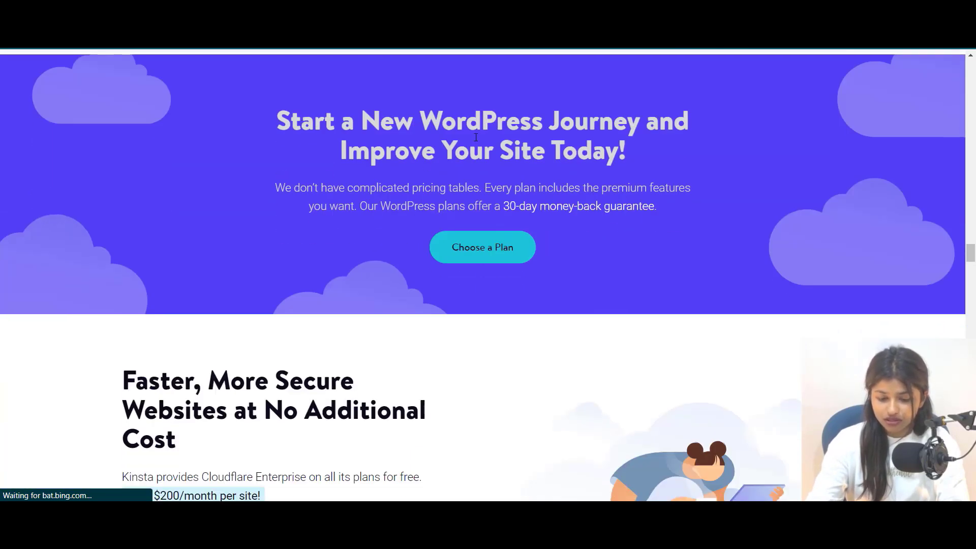
{"action": "triple_click", "coordinate": [391, 136]}
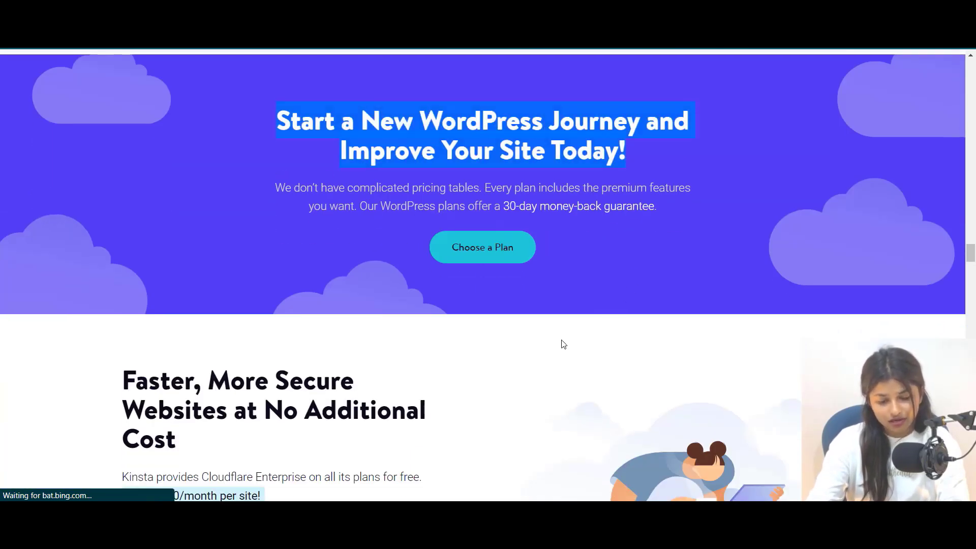
{"action": "left_click", "coordinate": [513, 324]}
{"action": "scroll", "coordinate": [512, 324], "scroll_direction": "down", "scroll_amount": 5}
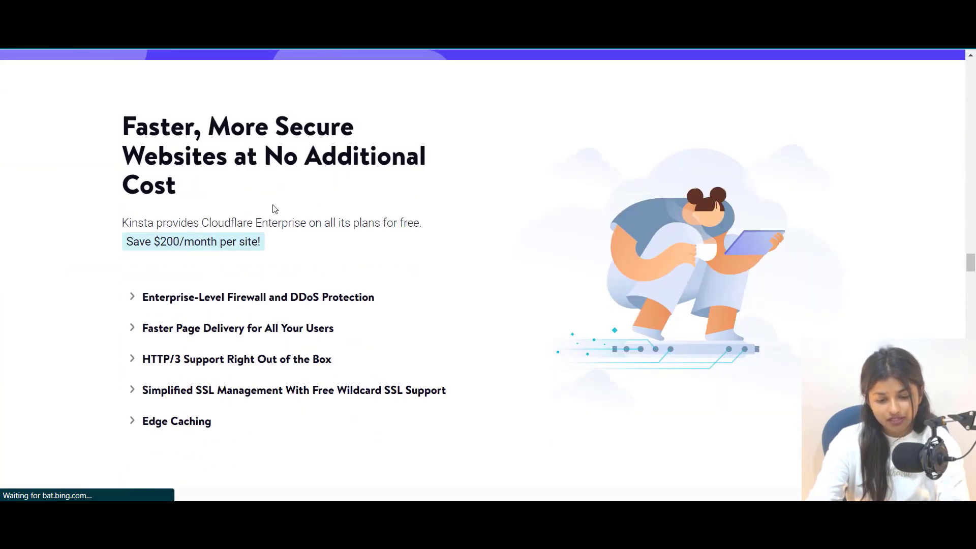
{"action": "scroll", "coordinate": [514, 301], "scroll_direction": "down", "scroll_amount": 9}
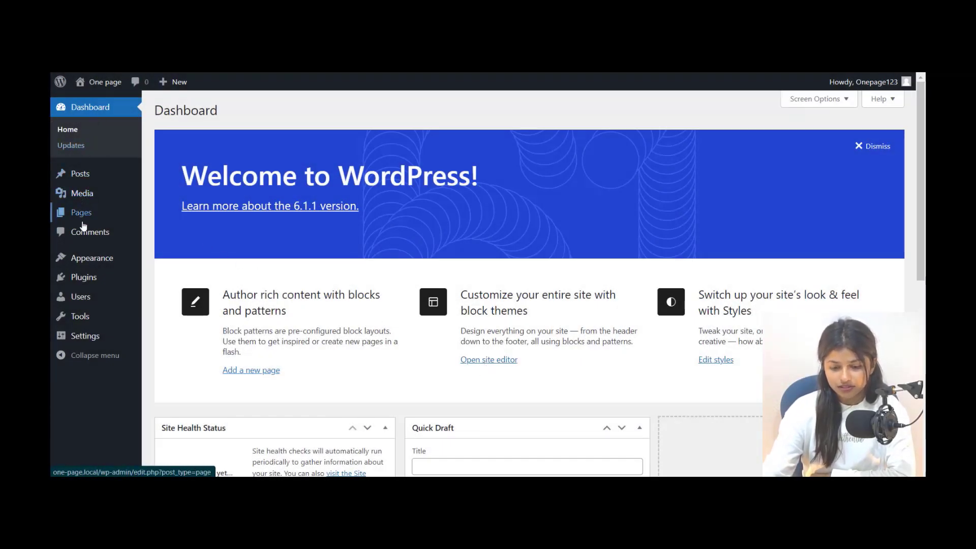
Step: Go to Plugins > Add New in the dashboard sidebar
{"action": "mouse_move", "coordinate": [85, 279]}
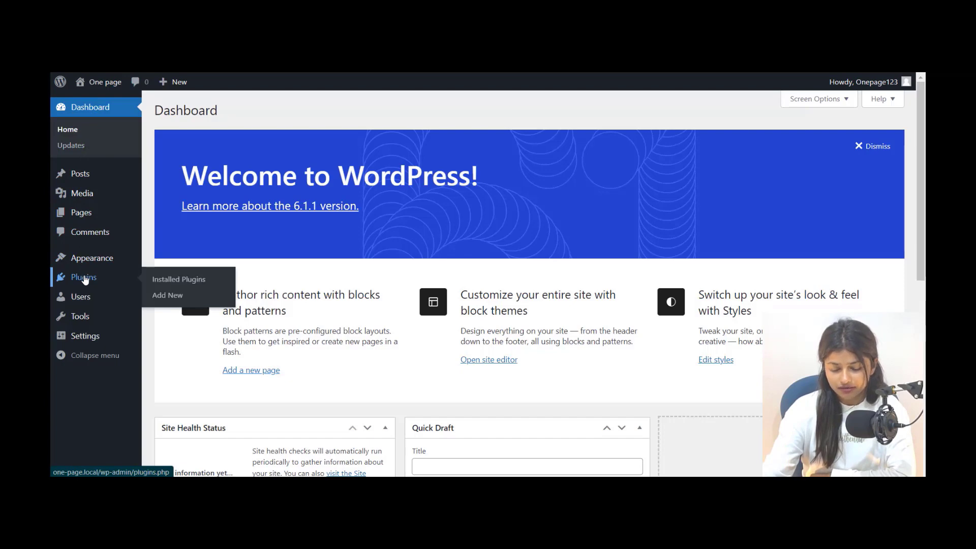
{"action": "left_click", "coordinate": [177, 296]}
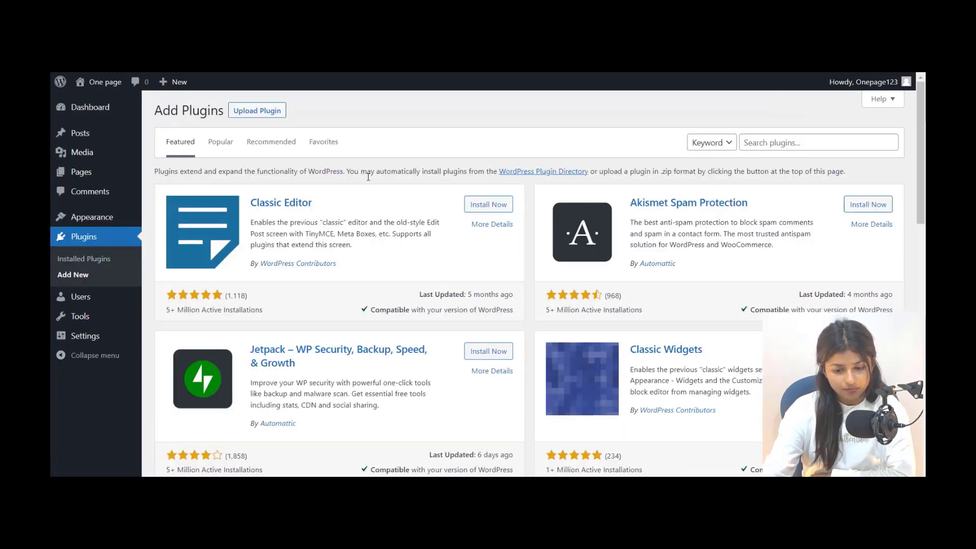
Step: Search plugins for 'responsive starter template' and install Responsive Starter Templates
{"action": "left_click", "coordinate": [772, 136]}
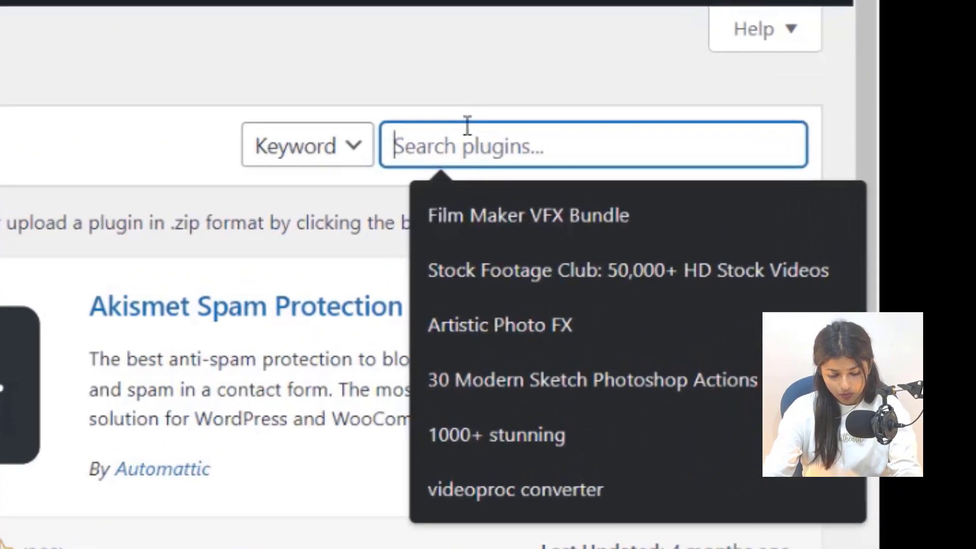
{"action": "type", "text": "re"}
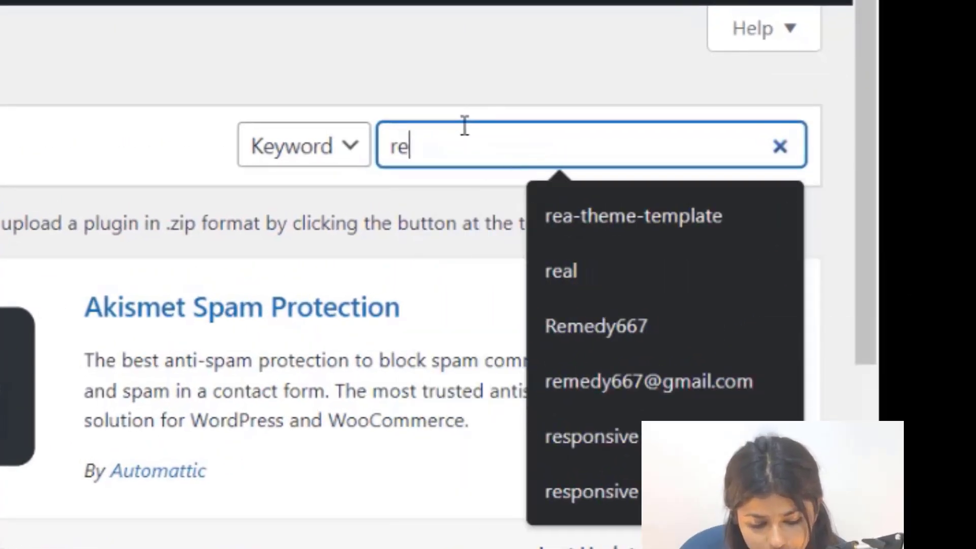
{"action": "type", "text": "spo"}
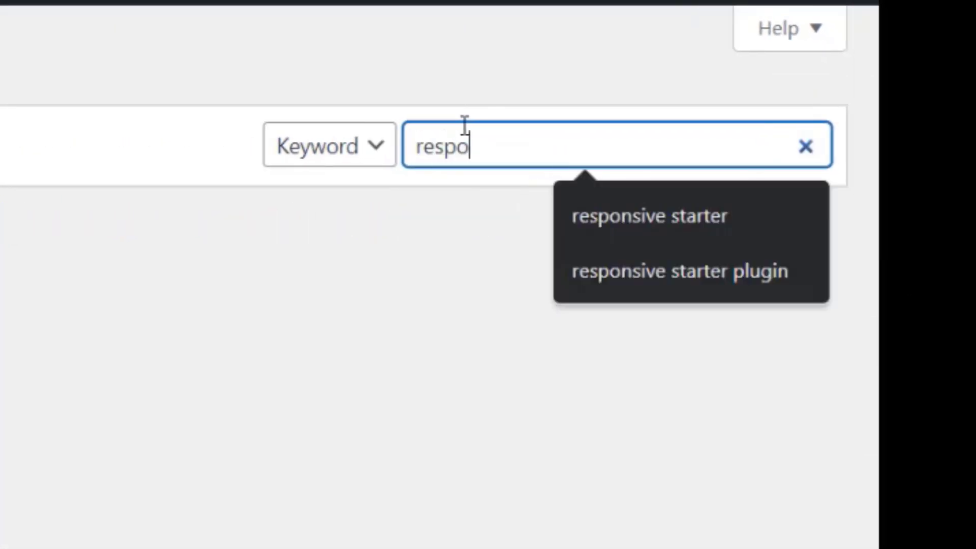
{"action": "type", "text": "nsive "}
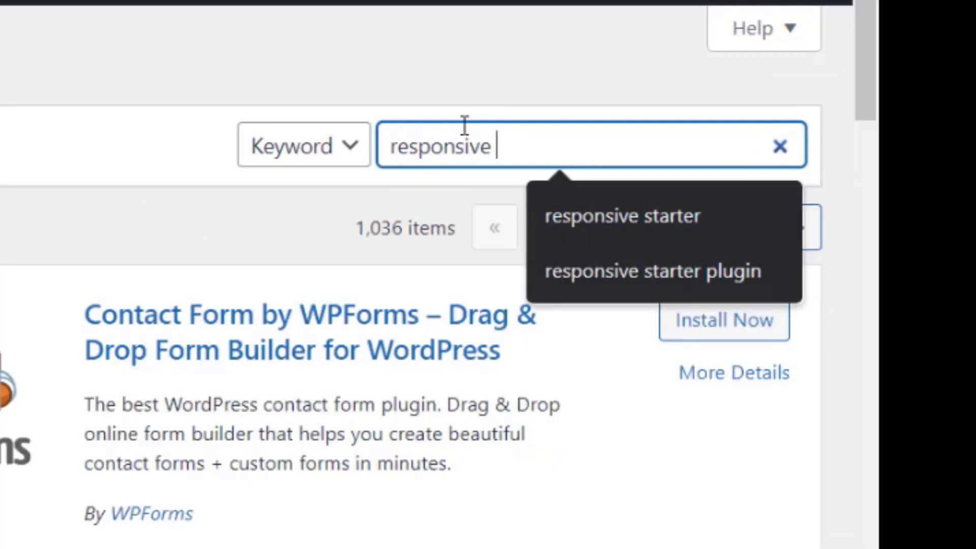
{"action": "type", "text": "starter te"}
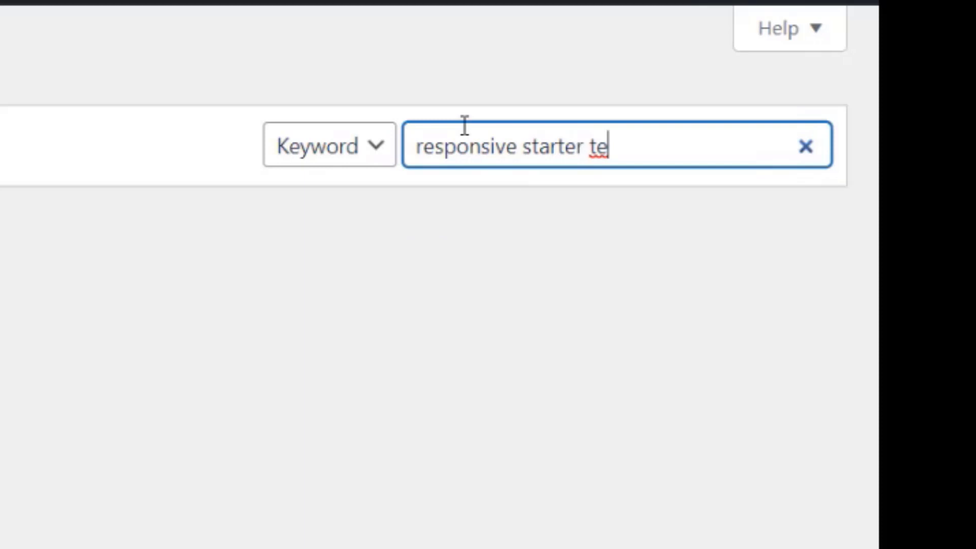
{"action": "type", "text": "mplate"}
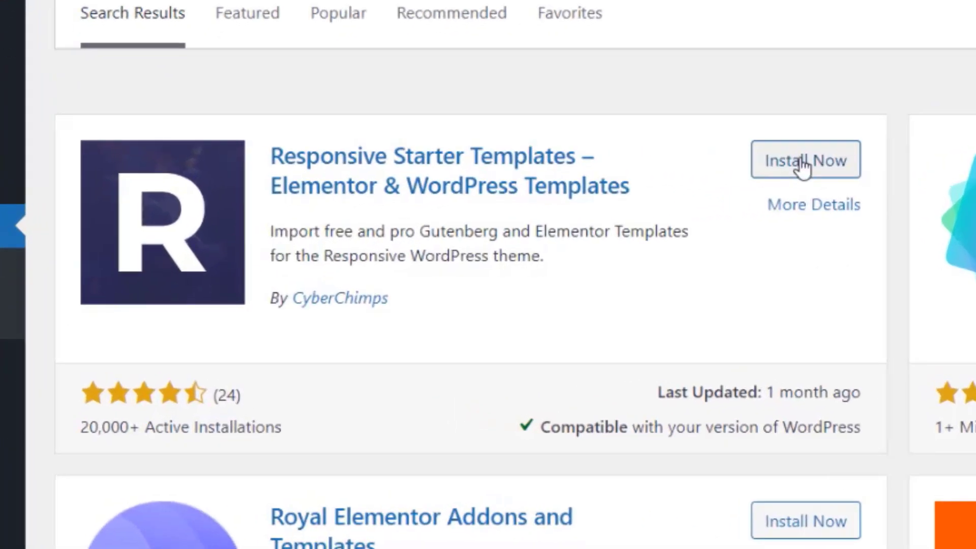
{"action": "left_click", "coordinate": [803, 162]}
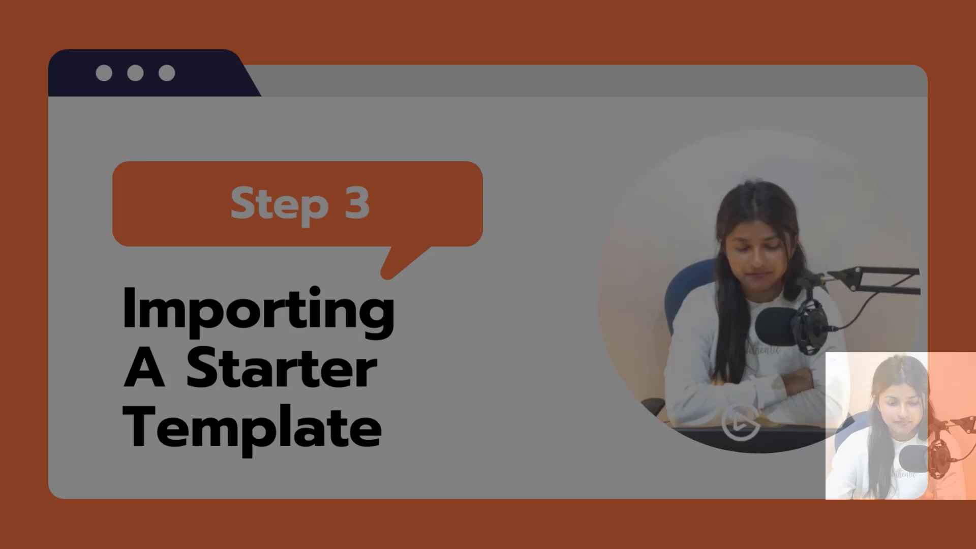
Step: Go to Responsive > Responsive Templates to load the starter template library
{"action": "mouse_move", "coordinate": [59, 348]}
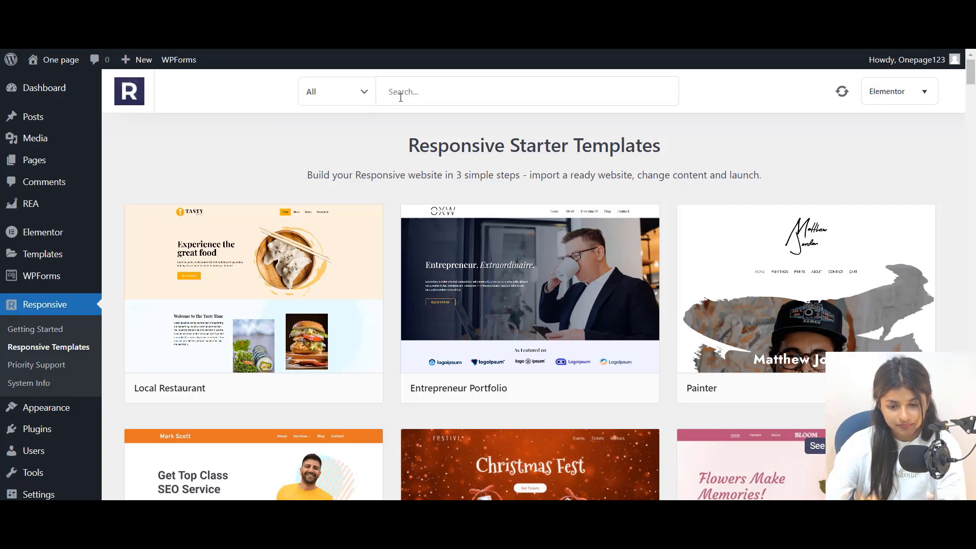
Step: Filter templates with 'wa' and scroll through the Watch Store template preview
{"action": "type", "text": "watch"}
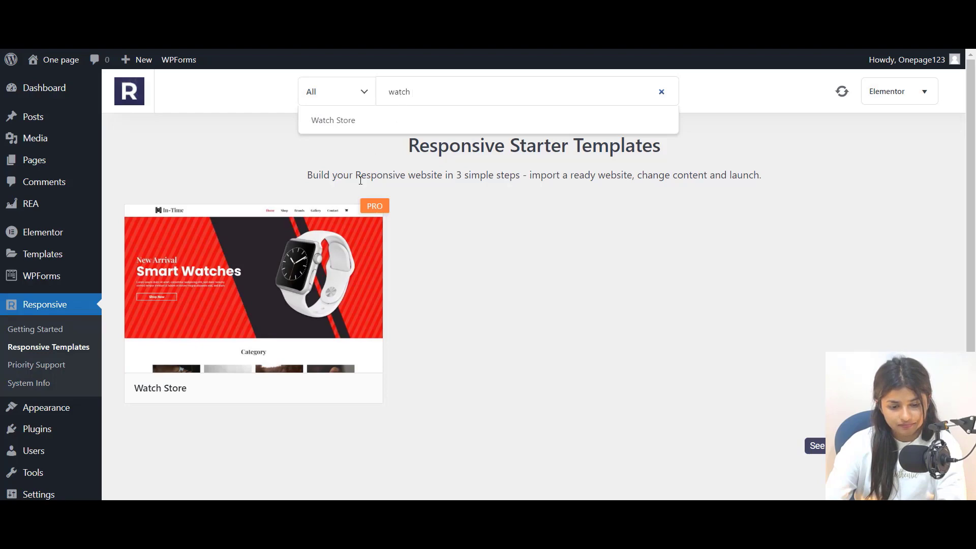
{"action": "mouse_move", "coordinate": [330, 229]}
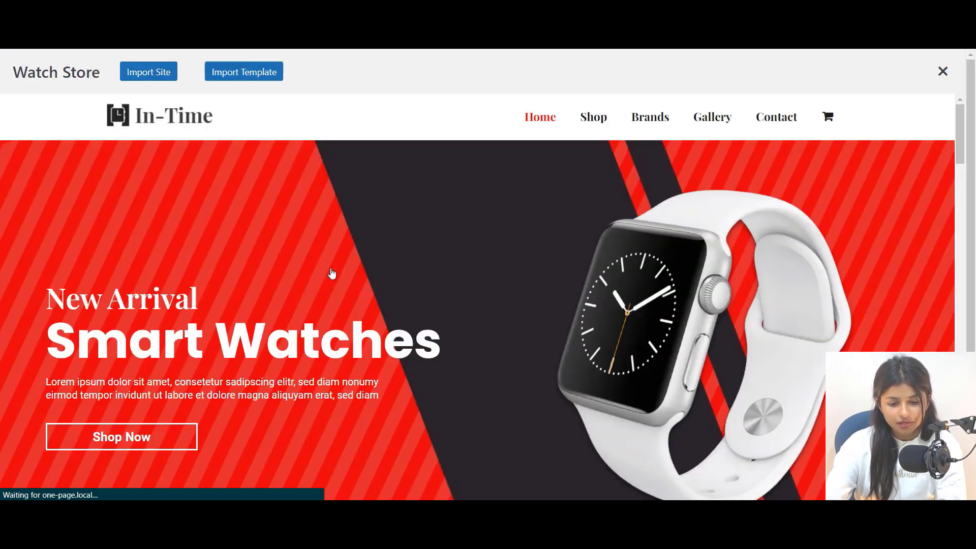
{"action": "scroll", "coordinate": [555, 325], "scroll_direction": "down", "scroll_amount": 5}
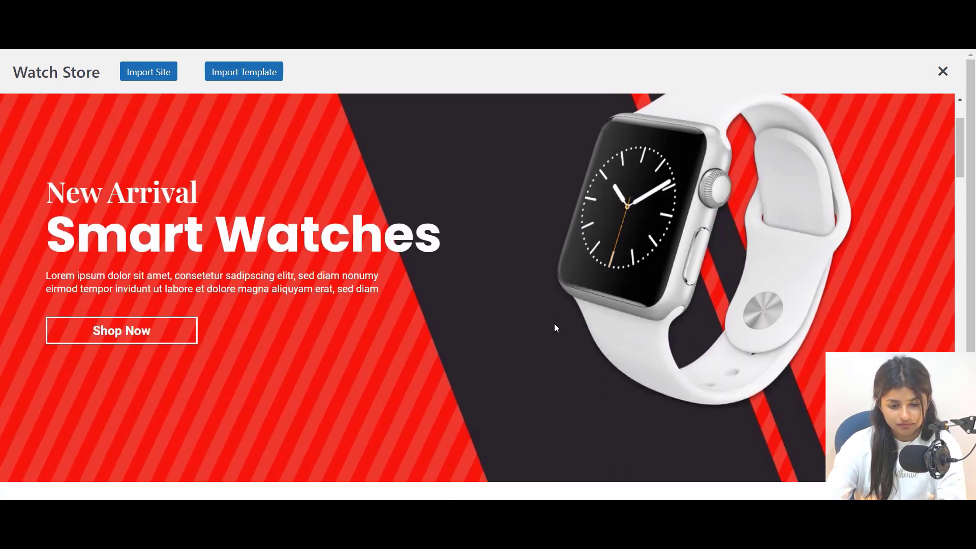
{"action": "scroll", "coordinate": [556, 328], "scroll_direction": "down", "scroll_amount": 7}
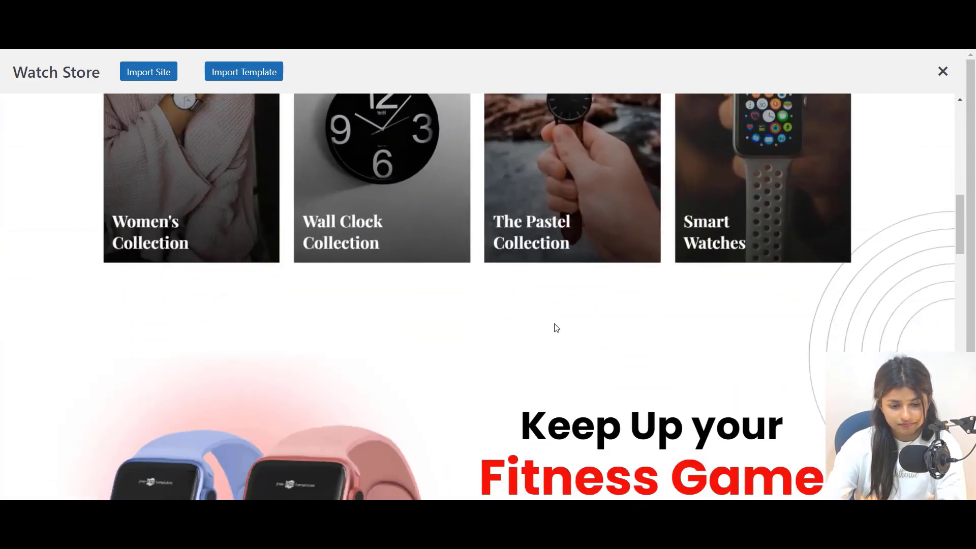
{"action": "scroll", "coordinate": [555, 328], "scroll_direction": "down", "scroll_amount": 12}
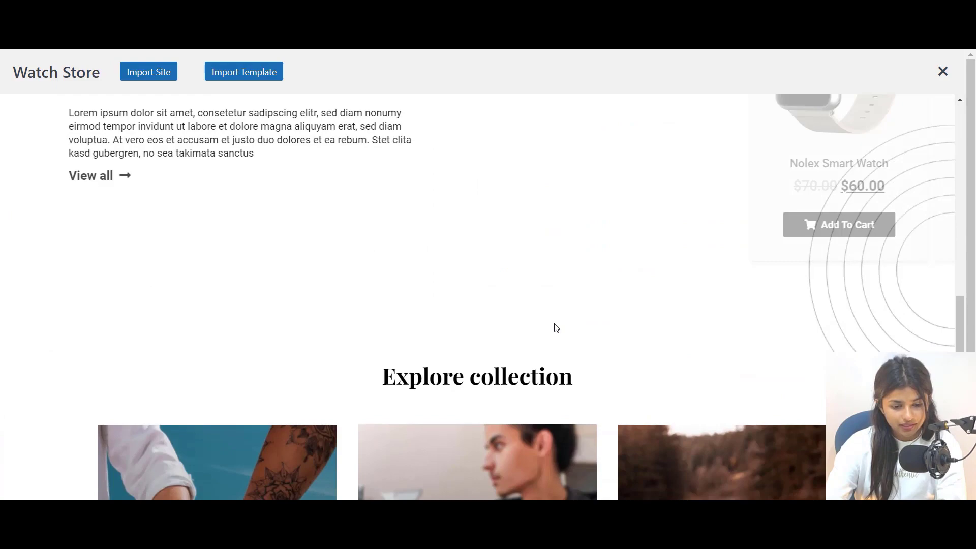
{"action": "scroll", "coordinate": [555, 328], "scroll_direction": "down", "scroll_amount": 8}
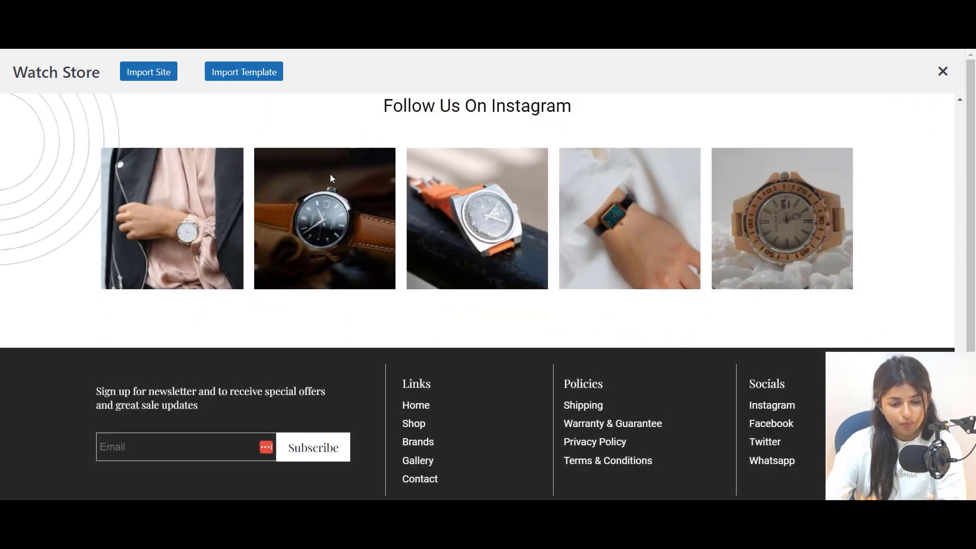
Step: Import the full Watch Store site, then launch the new In-Time homepage
{"action": "left_click", "coordinate": [145, 73]}
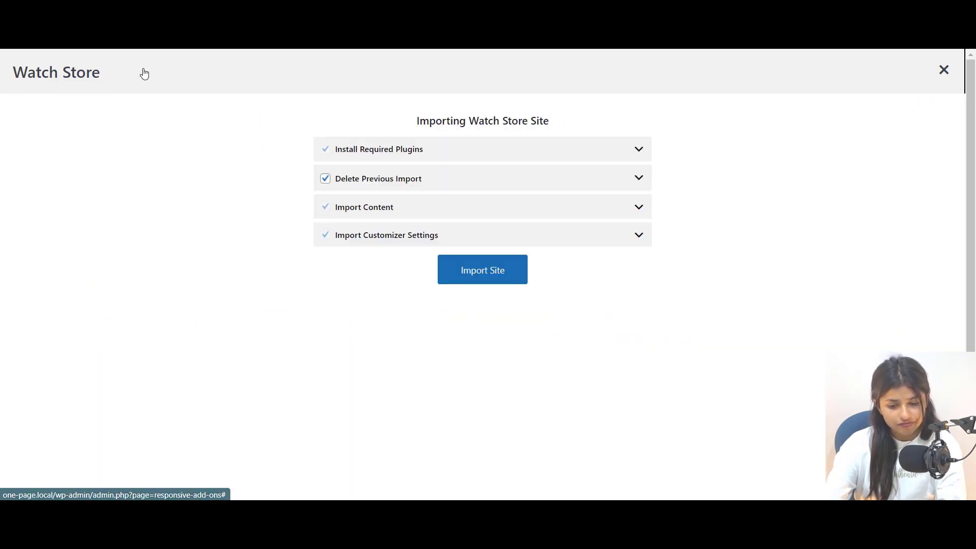
{"action": "left_click", "coordinate": [517, 274]}
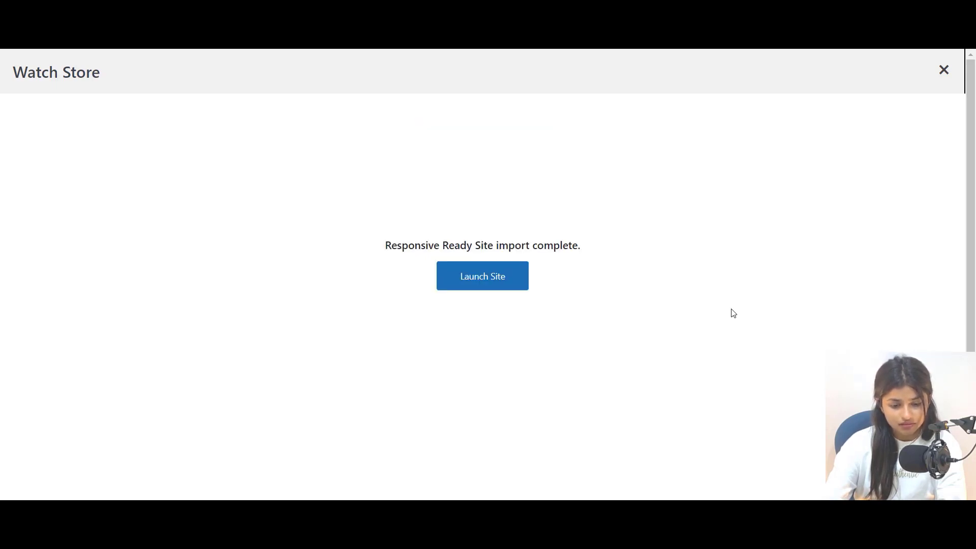
{"action": "left_click", "coordinate": [485, 279]}
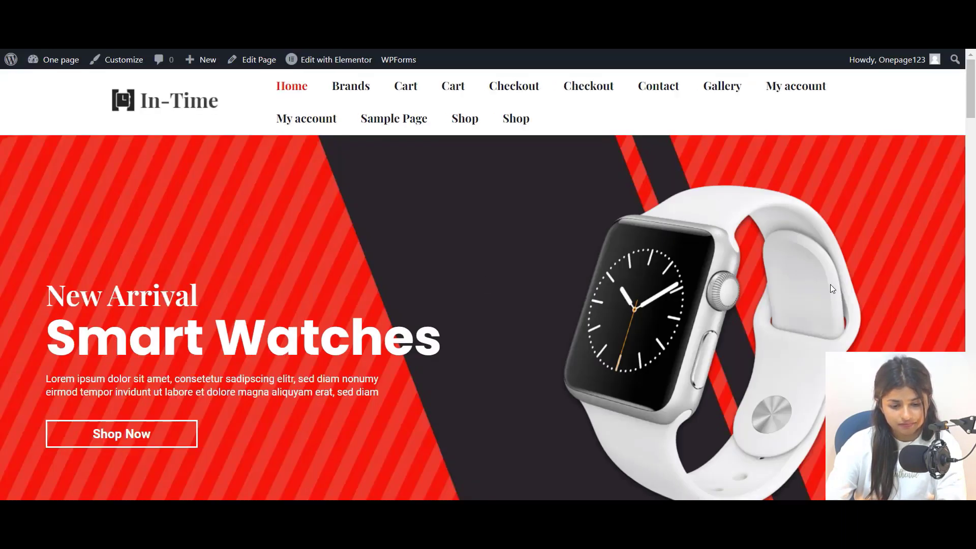
{"action": "scroll", "coordinate": [911, 290], "scroll_direction": "down", "scroll_amount": 5}
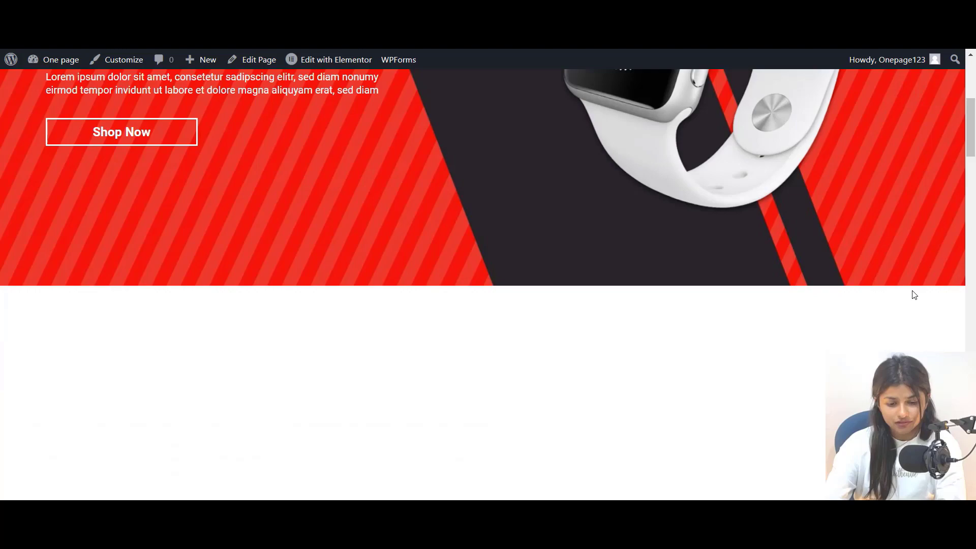
{"action": "scroll", "coordinate": [914, 294], "scroll_direction": "down", "scroll_amount": 7}
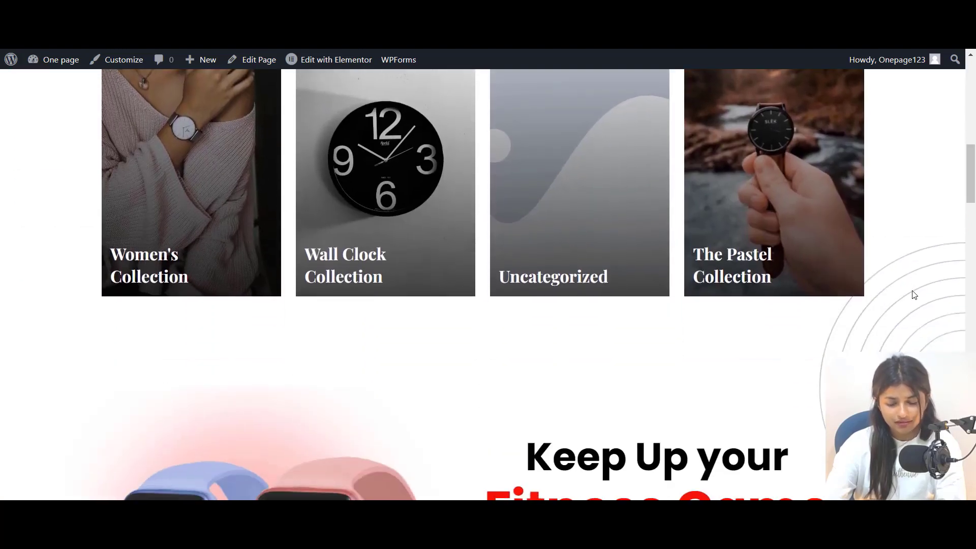
{"action": "scroll", "coordinate": [913, 295], "scroll_direction": "down", "scroll_amount": 6}
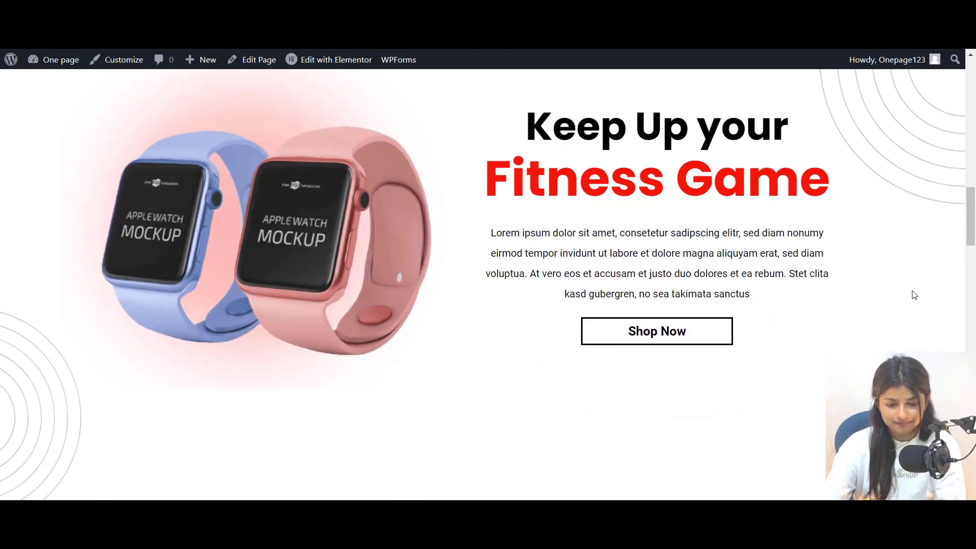
{"action": "scroll", "coordinate": [913, 294], "scroll_direction": "down", "scroll_amount": 13}
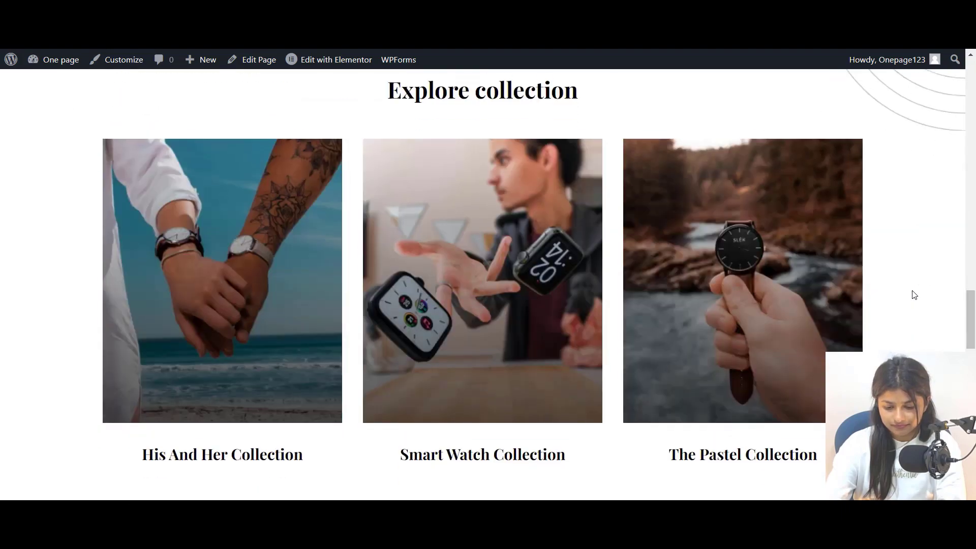
{"action": "scroll", "coordinate": [914, 295], "scroll_direction": "down", "scroll_amount": 15}
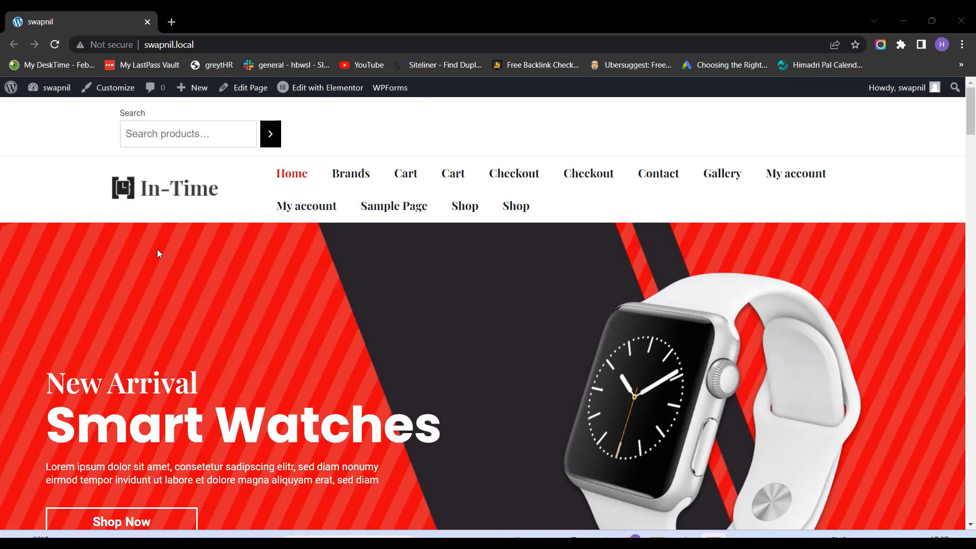
{"action": "scroll", "coordinate": [172, 282], "scroll_direction": "down", "scroll_amount": 7}
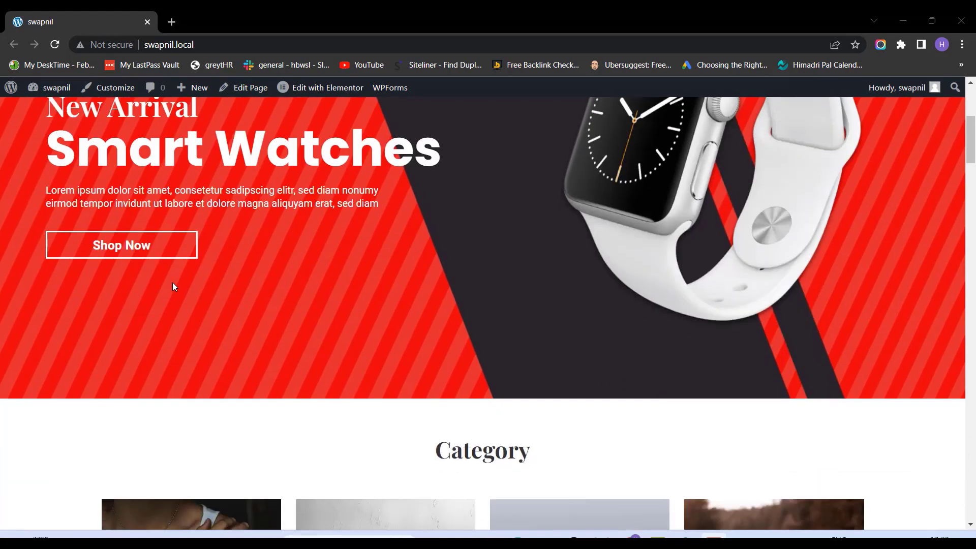
{"action": "scroll", "coordinate": [172, 286], "scroll_direction": "down", "scroll_amount": 5}
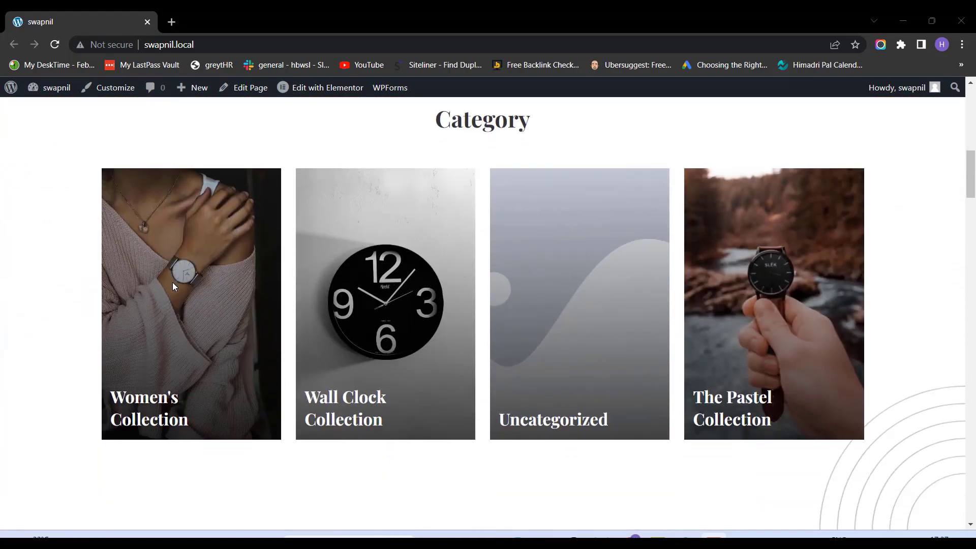
{"action": "scroll", "coordinate": [172, 286], "scroll_direction": "down", "scroll_amount": 4}
{"action": "scroll", "coordinate": [173, 287], "scroll_direction": "down", "scroll_amount": 4}
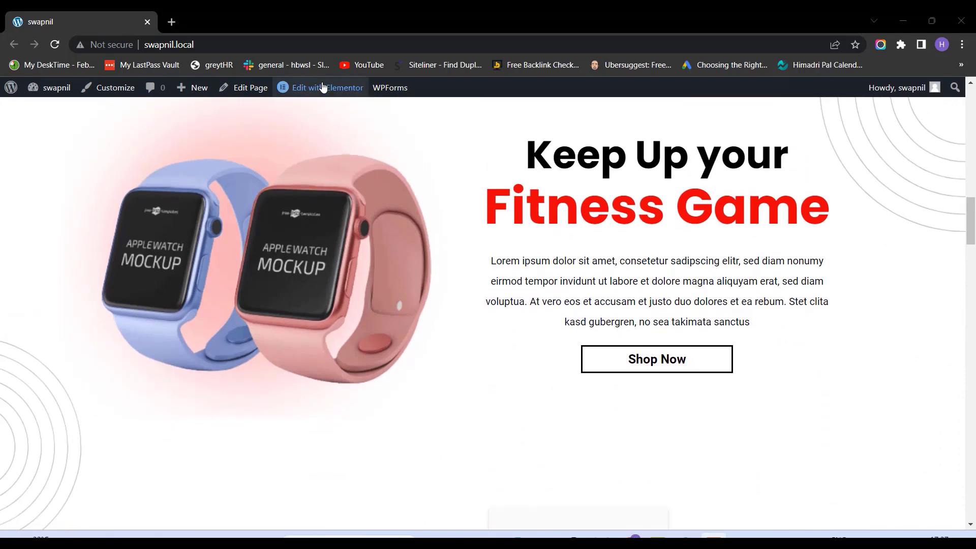
Step: Load the In-Time Home page in Elementor via Edit with Elementor
{"action": "left_click", "coordinate": [323, 88]}
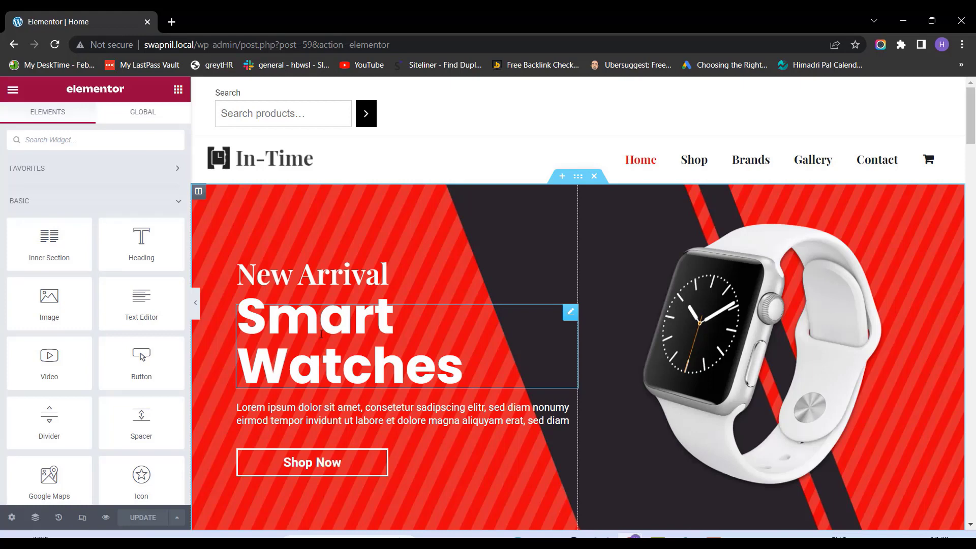
Step: Change the hero heading's title so it reads 'Classy Watches'
{"action": "left_click", "coordinate": [302, 328]}
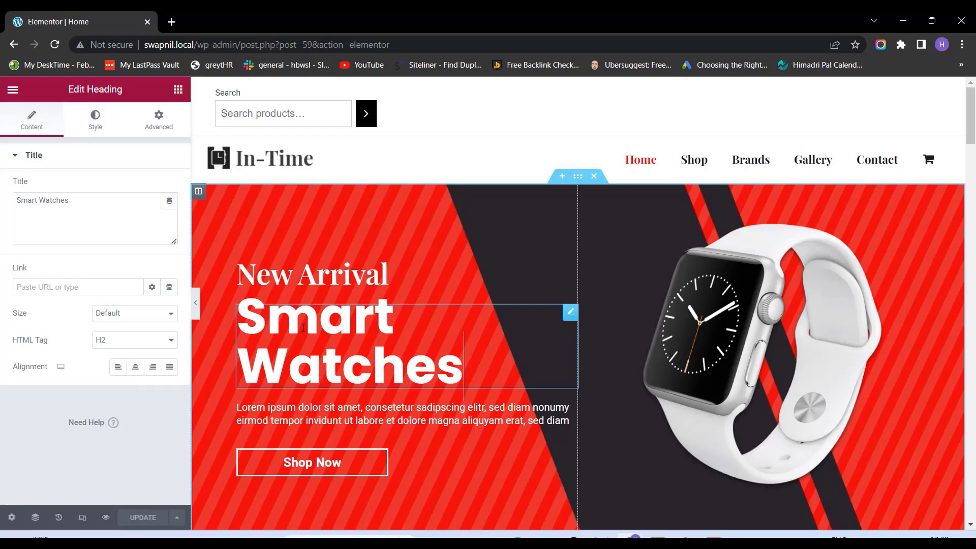
{"action": "left_click", "coordinate": [90, 216]}
{"action": "left_click", "coordinate": [39, 202]}
{"action": "key", "text": "BackSpace"}
{"action": "key", "text": "BackSpace"}
{"action": "key", "text": "BackSpace"}
{"action": "key", "text": "BackSpace"}
{"action": "key", "text": "BackSpace"}
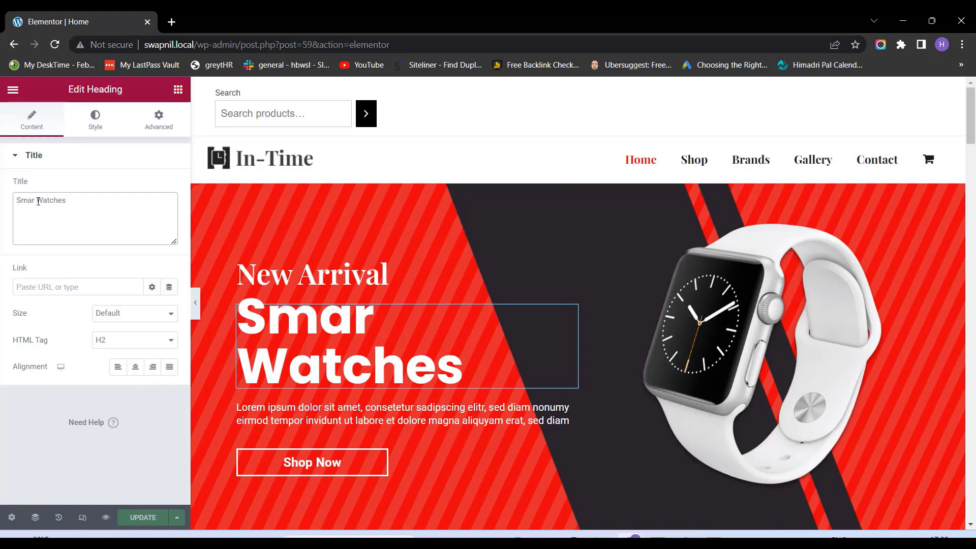
{"action": "type", "text": "Clasy"}
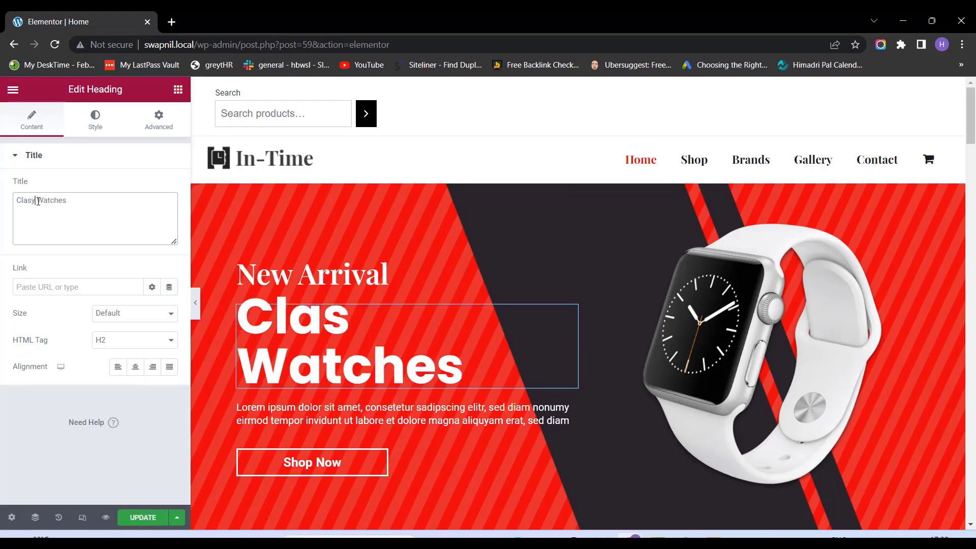
{"action": "key", "text": "BackSpace"}
{"action": "type", "text": "sy"}
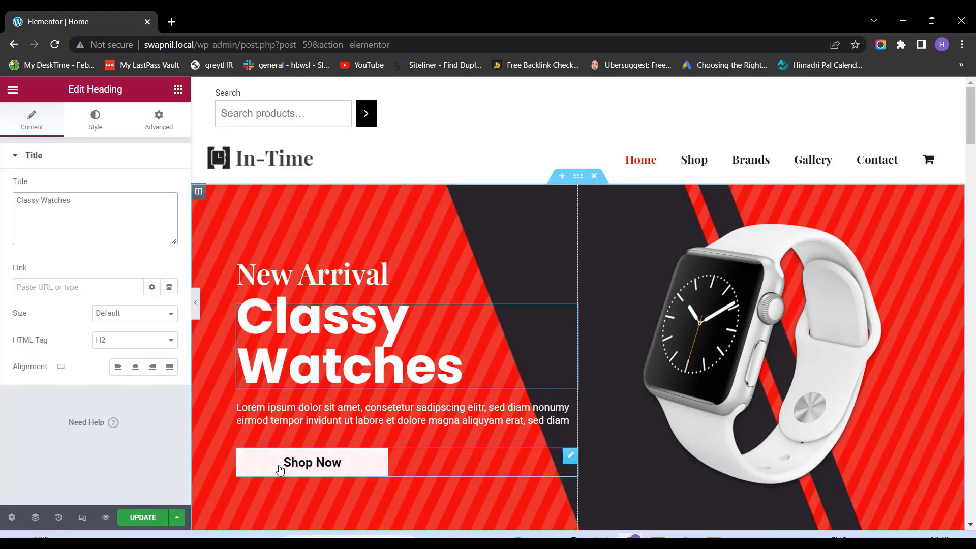
Step: Change the hero button text from 'Shop Now' to 'Shop Here'
{"action": "scroll", "coordinate": [279, 465], "scroll_direction": "down", "scroll_amount": 2}
{"action": "scroll", "coordinate": [279, 471], "scroll_direction": "down", "scroll_amount": 2}
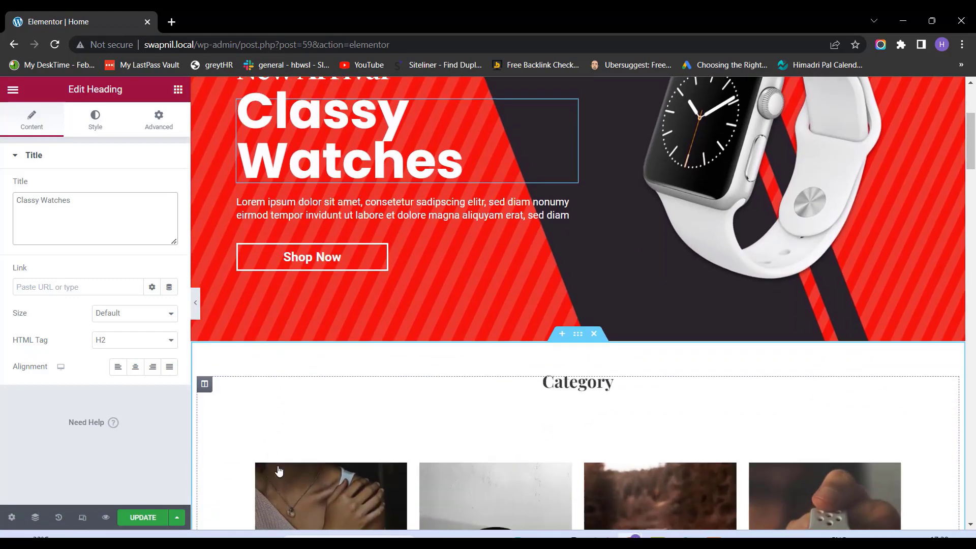
{"action": "left_click", "coordinate": [315, 259]}
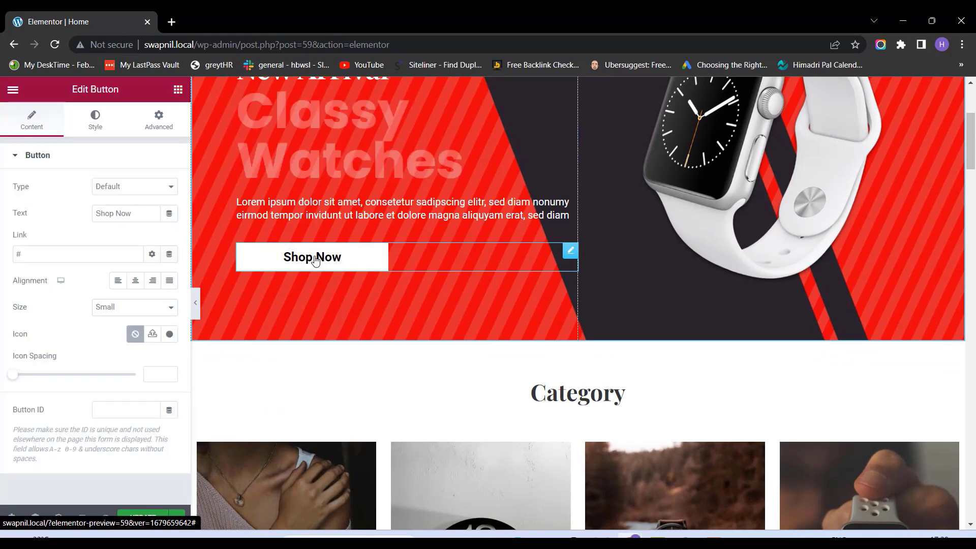
{"action": "left_click", "coordinate": [135, 215]}
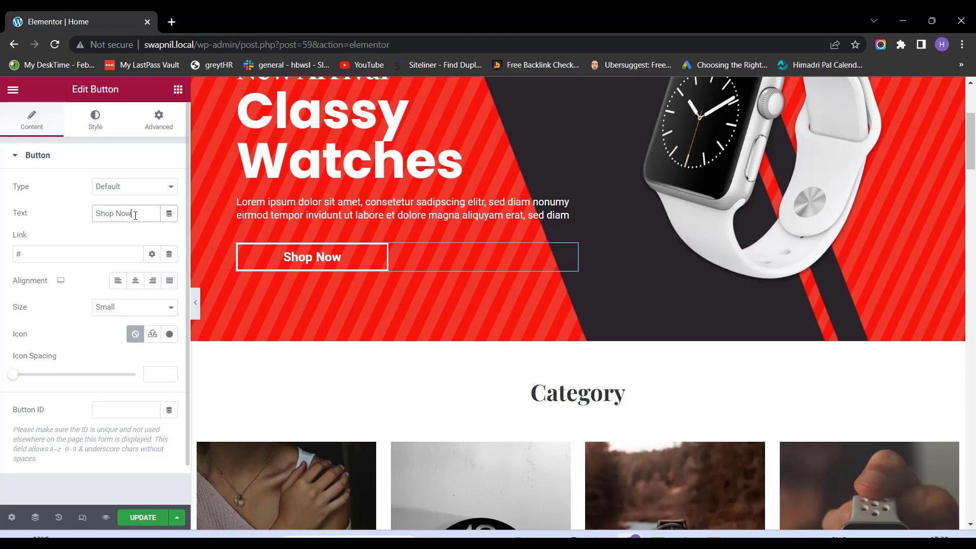
{"action": "key", "text": "BackSpace"}
{"action": "key", "text": "BackSpace"}
{"action": "key", "text": "BackSpace"}
{"action": "type", "text": "Here"}
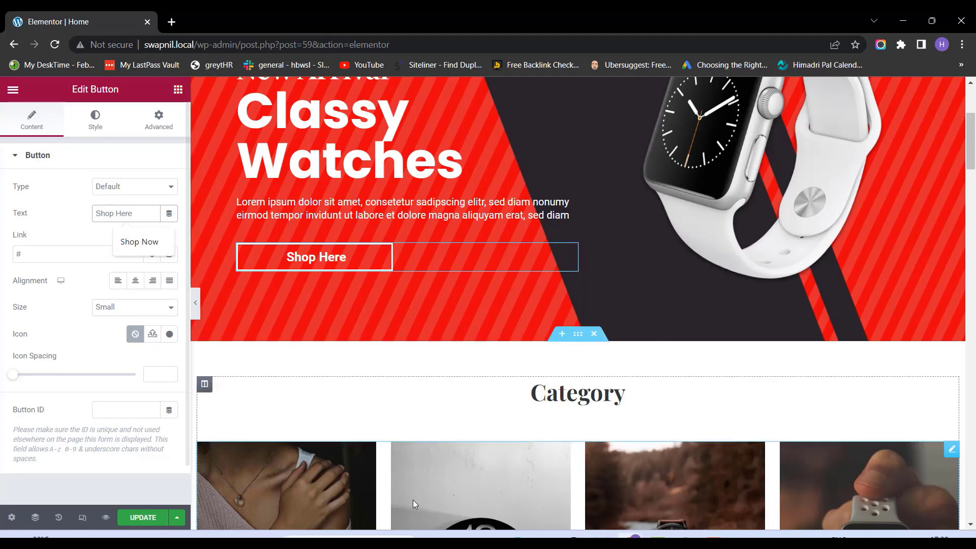
{"action": "scroll", "coordinate": [465, 467], "scroll_direction": "down", "scroll_amount": 5}
{"action": "scroll", "coordinate": [465, 469], "scroll_direction": "down", "scroll_amount": 8}
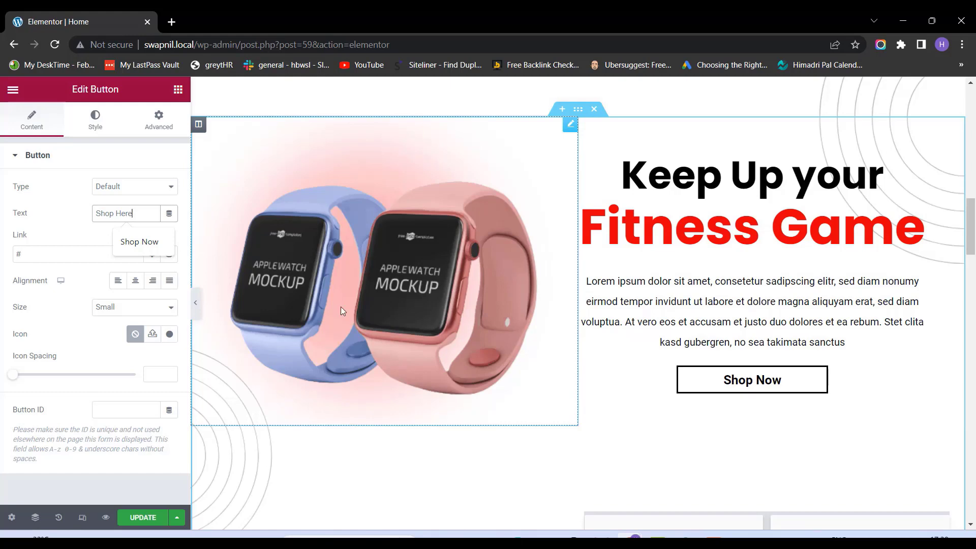
Step: Swap the Keep Up your Fitness Game image for the black chronograph photo from the Media Library
{"action": "left_click", "coordinate": [340, 272]}
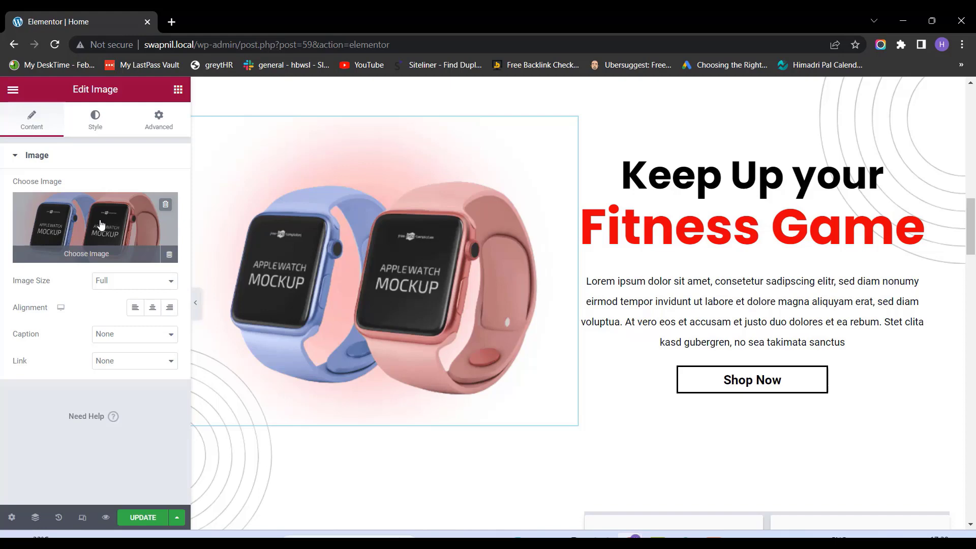
{"action": "left_click", "coordinate": [75, 260]}
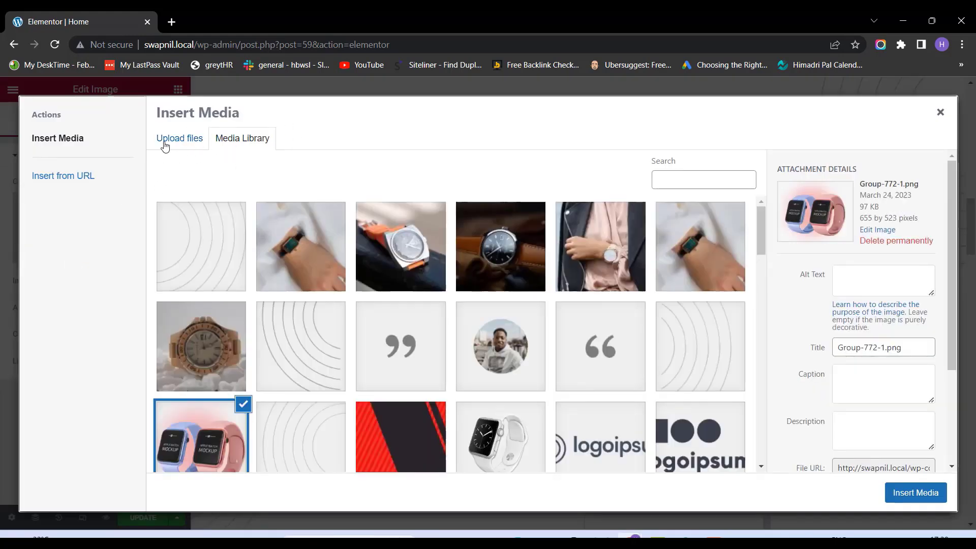
{"action": "left_click", "coordinate": [164, 146]}
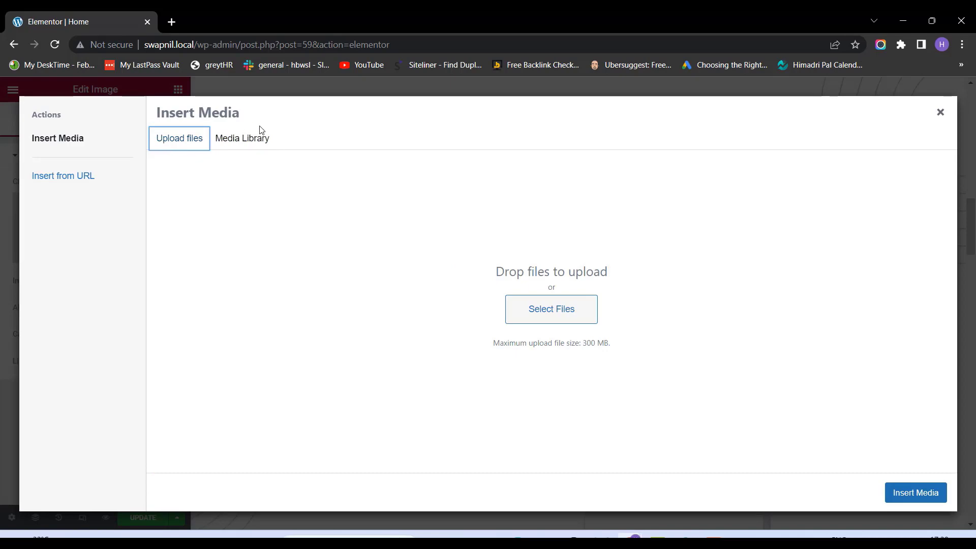
{"action": "left_click", "coordinate": [247, 140]}
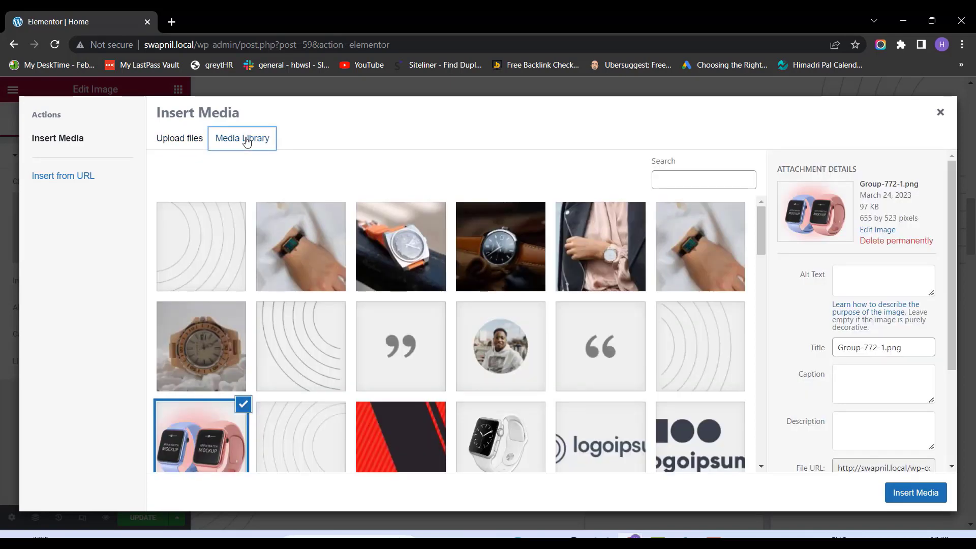
{"action": "scroll", "coordinate": [360, 312], "scroll_direction": "down", "scroll_amount": 3}
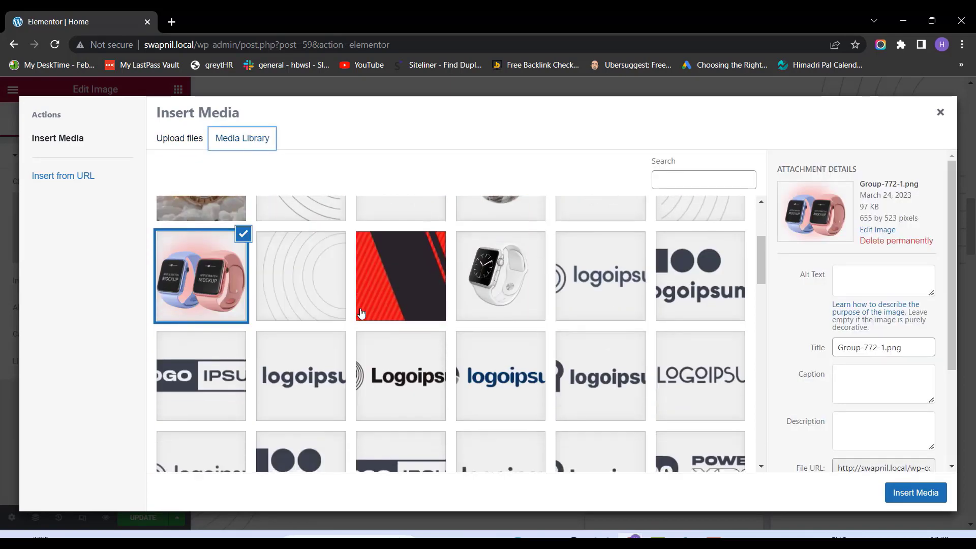
{"action": "scroll", "coordinate": [483, 356], "scroll_direction": "down", "scroll_amount": 10}
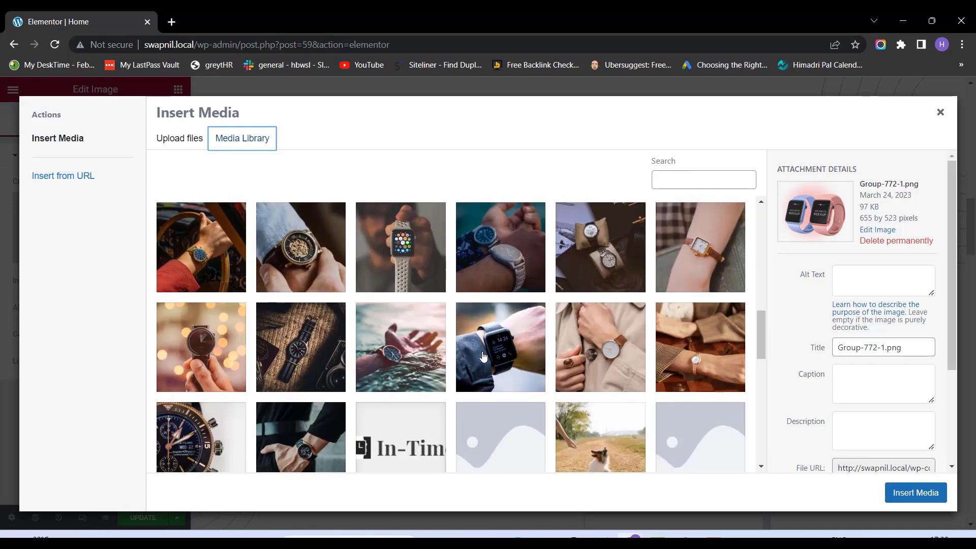
{"action": "scroll", "coordinate": [483, 356], "scroll_direction": "up", "scroll_amount": 2}
{"action": "left_click", "coordinate": [511, 287]}
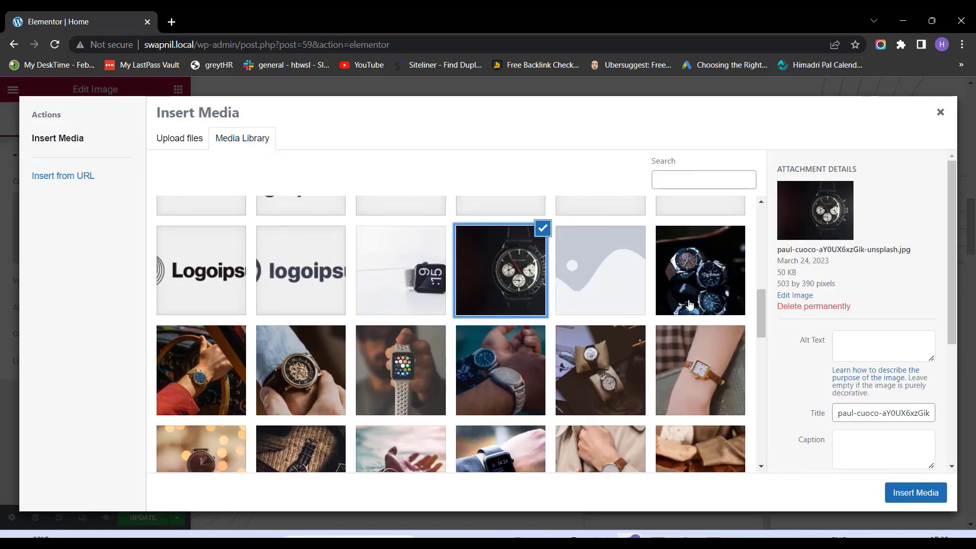
{"action": "left_click", "coordinate": [898, 494]}
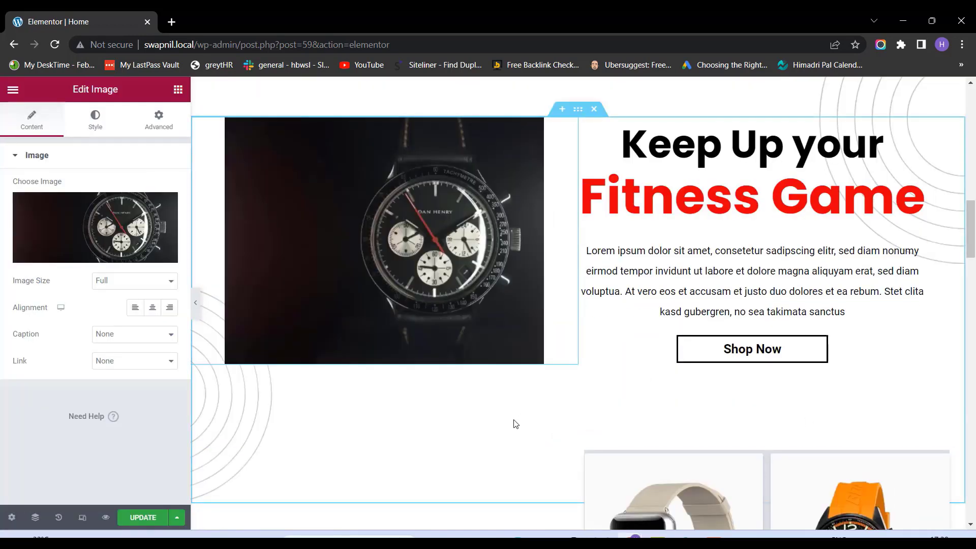
{"action": "scroll", "coordinate": [514, 423], "scroll_direction": "down", "scroll_amount": 7}
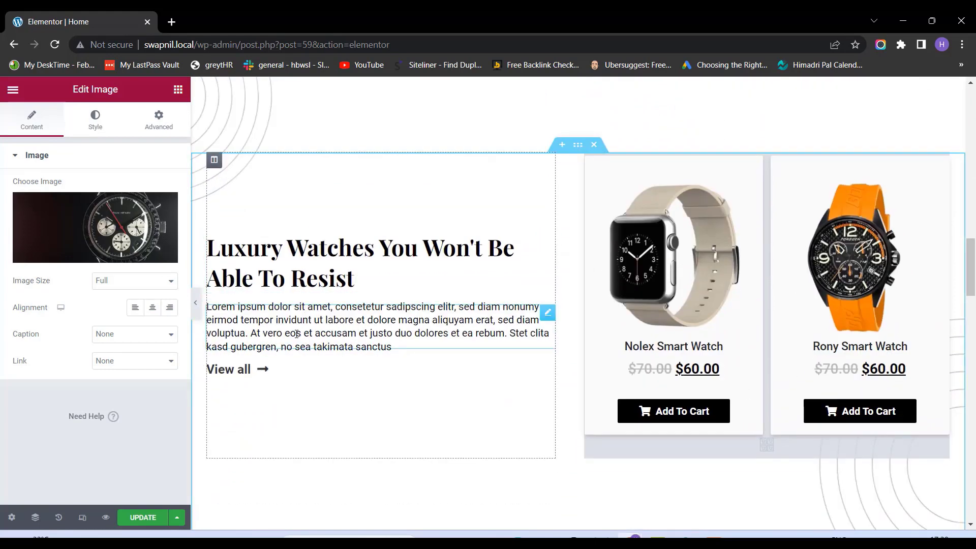
{"action": "scroll", "coordinate": [296, 334], "scroll_direction": "down", "scroll_amount": 10}
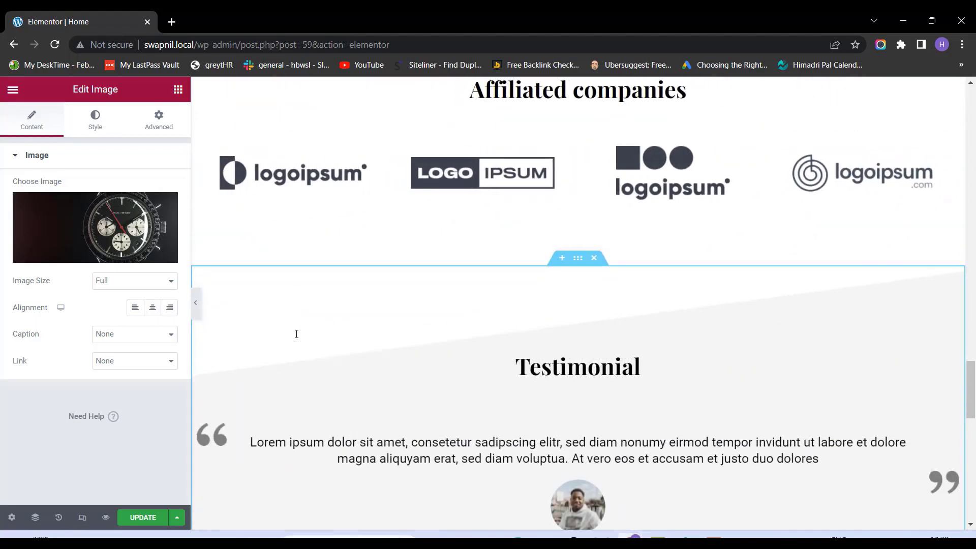
{"action": "scroll", "coordinate": [296, 333], "scroll_direction": "down", "scroll_amount": 3}
{"action": "scroll", "coordinate": [297, 334], "scroll_direction": "down", "scroll_amount": 10}
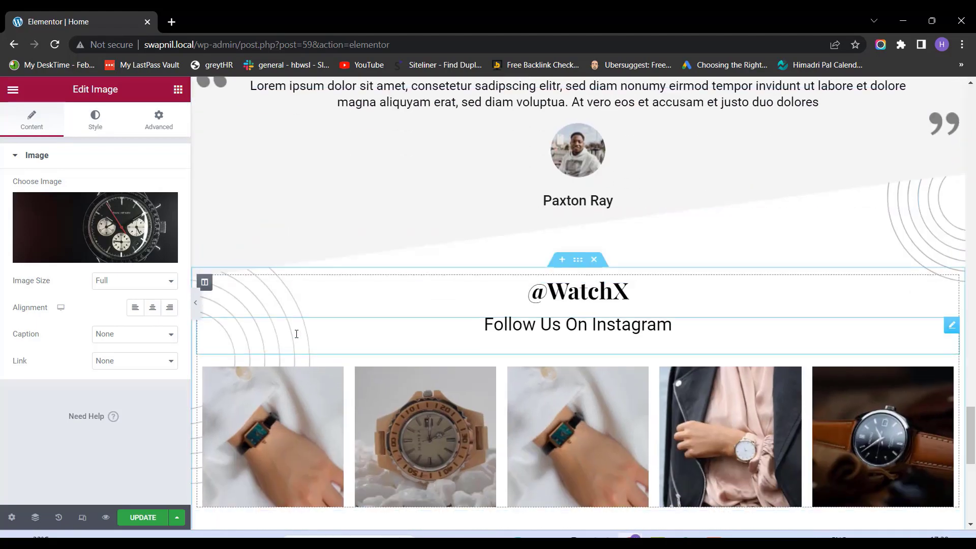
{"action": "scroll", "coordinate": [297, 334], "scroll_direction": "down", "scroll_amount": 1}
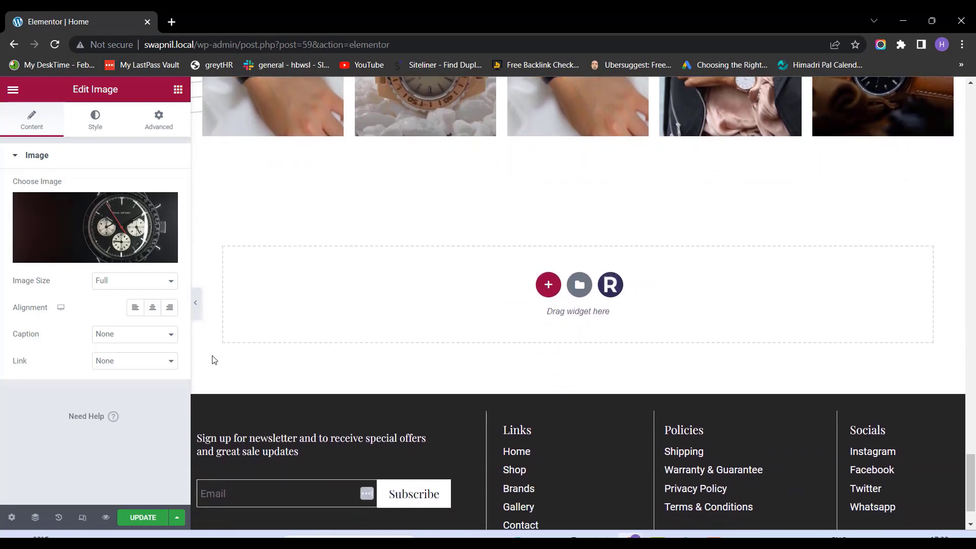
Step: Save the In-Time home page edits with Elementor's UPDATE button
{"action": "left_click", "coordinate": [148, 518]}
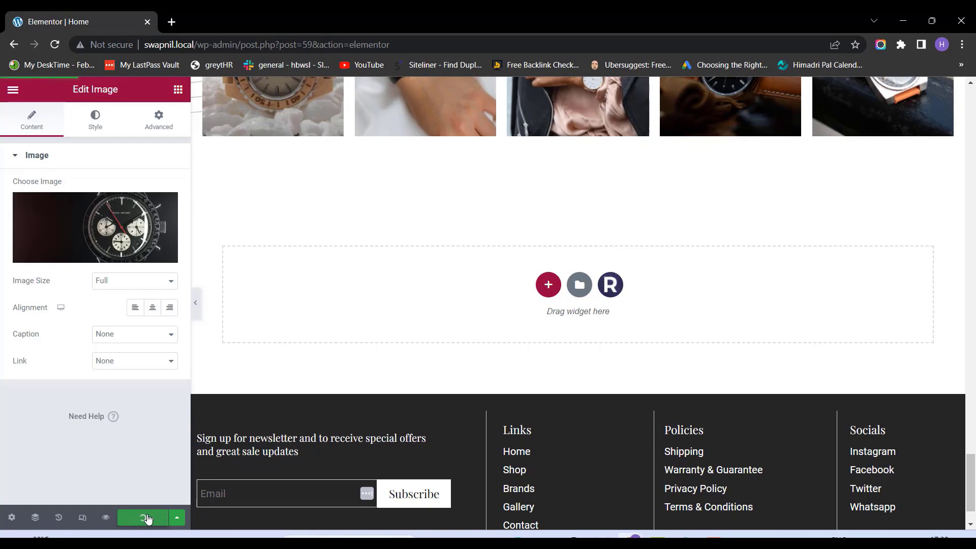